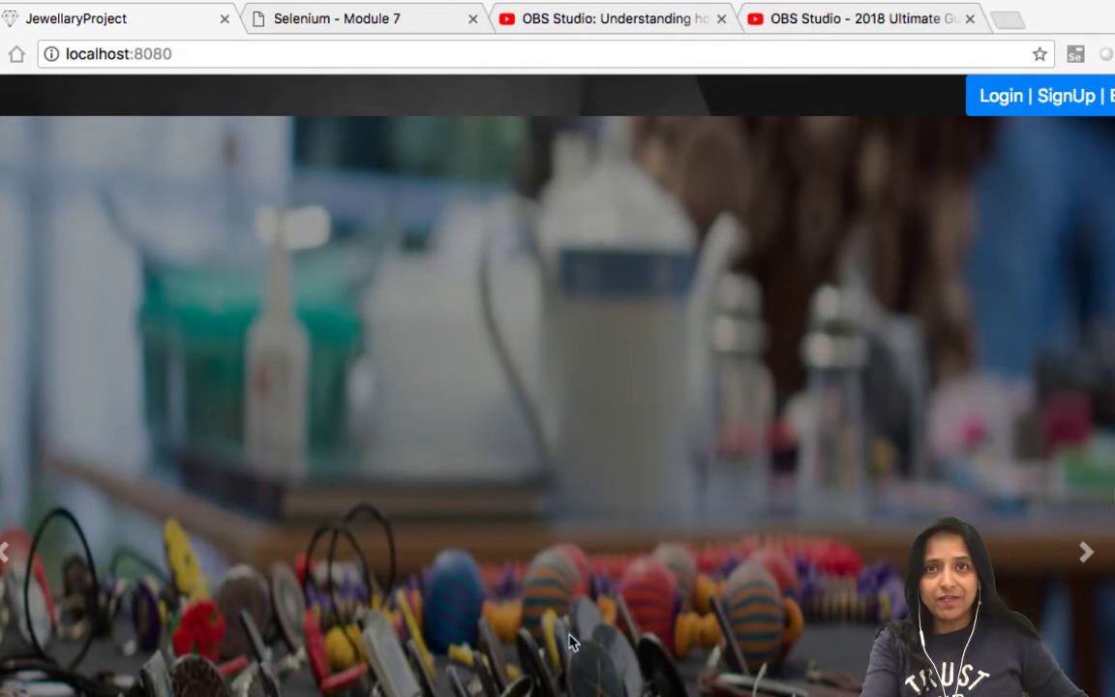
Scroll down through the JewellaryProject home page's jewellery listings.
{"action": "scroll", "coordinate": [571, 552], "scroll_direction": "down", "scroll_amount": 6}
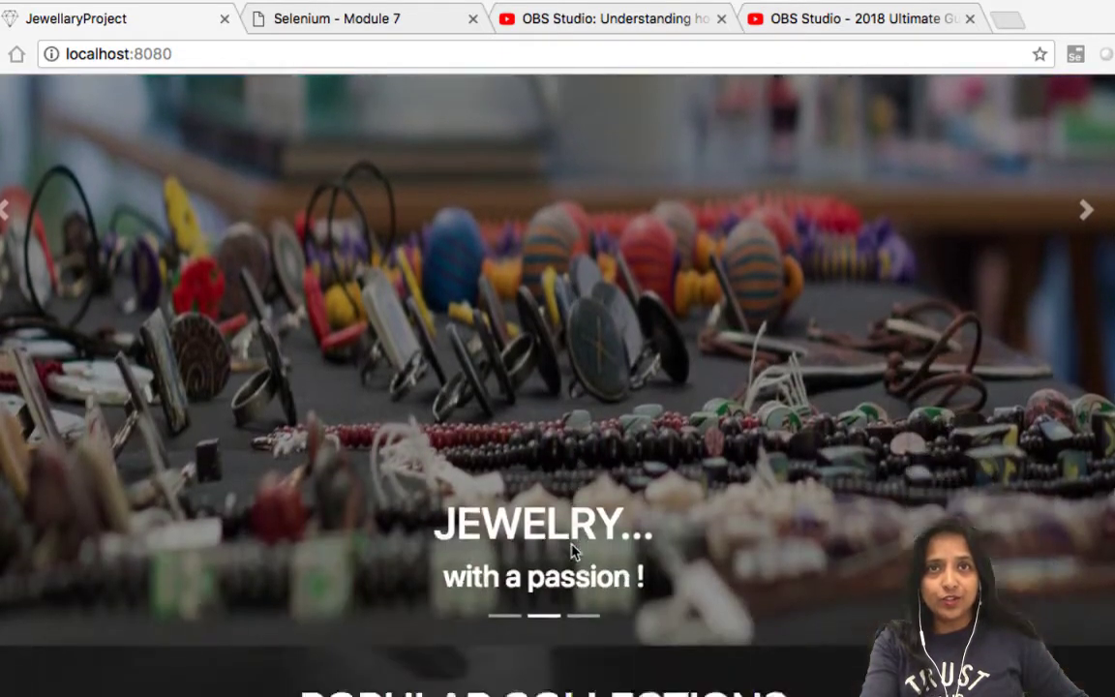
{"action": "scroll", "coordinate": [571, 552], "scroll_direction": "down", "scroll_amount": 2}
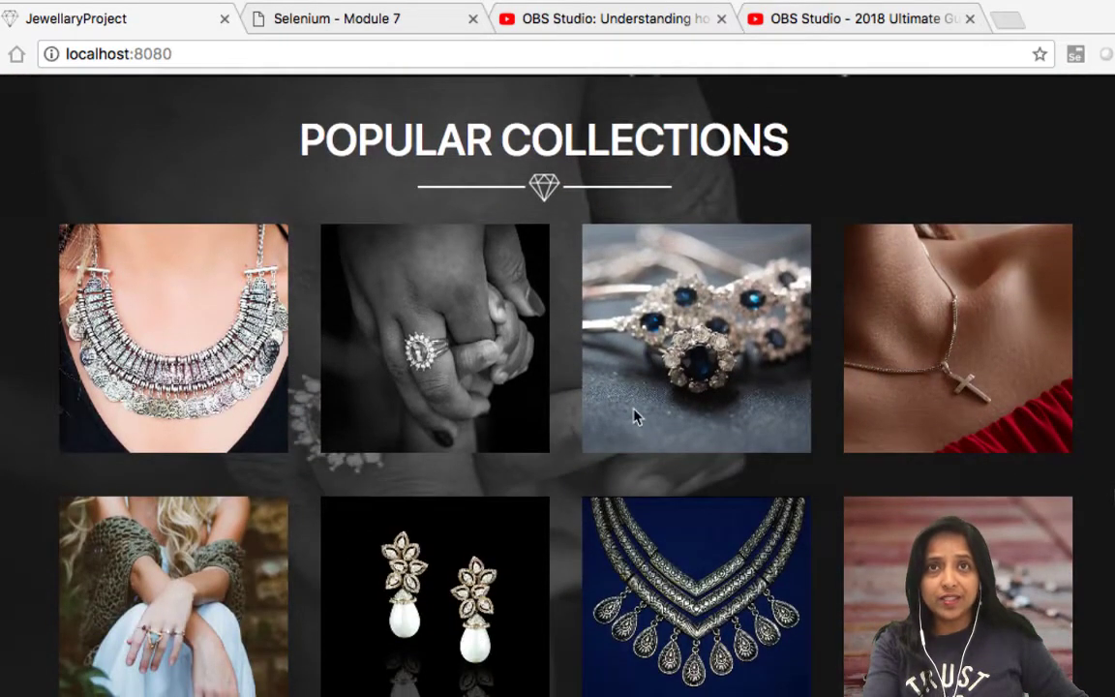
{"action": "scroll", "coordinate": [636, 419], "scroll_direction": "down", "scroll_amount": 1}
{"action": "scroll", "coordinate": [635, 418], "scroll_direction": "up", "scroll_amount": 1}
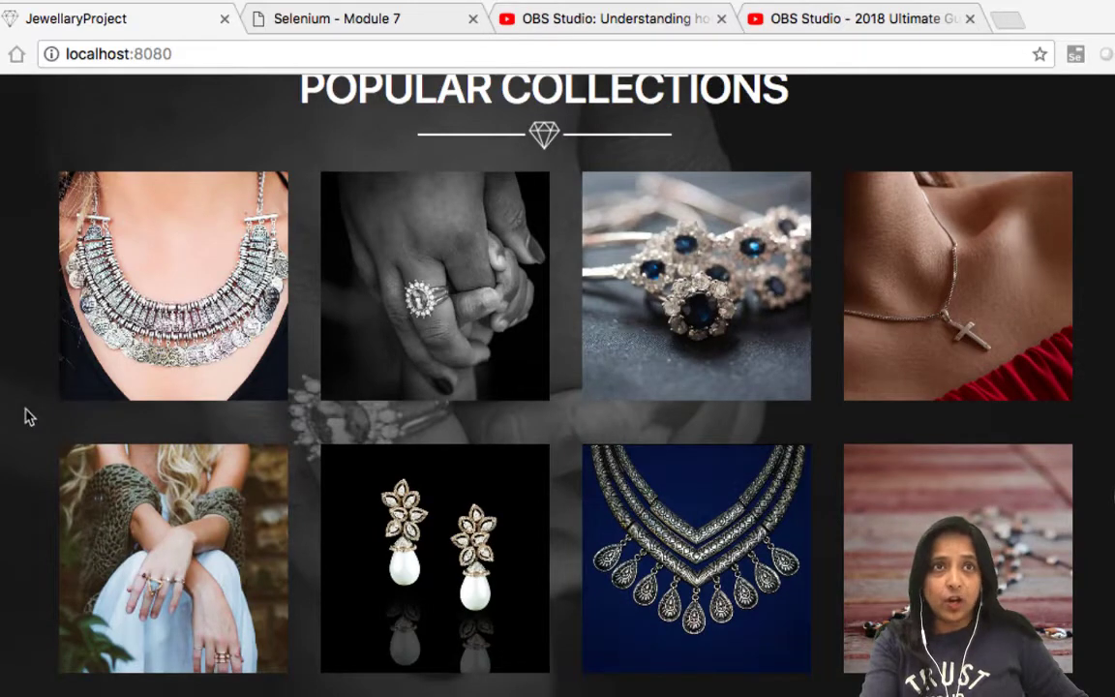
{"action": "mouse_move", "coordinate": [60, 387]}
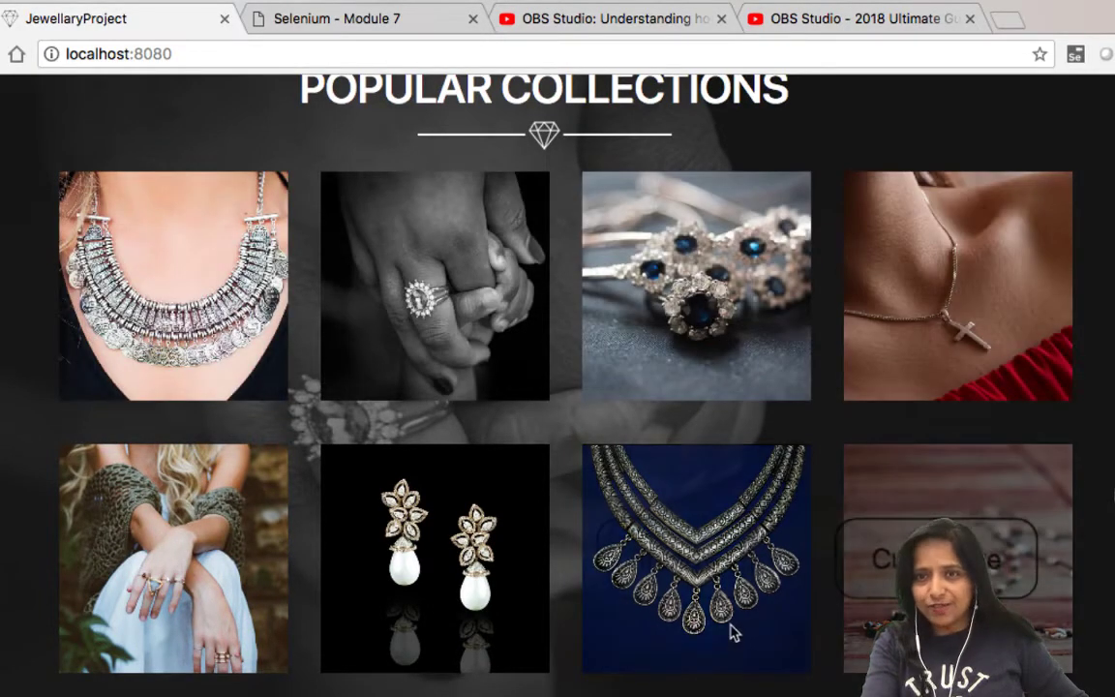
{"action": "mouse_move", "coordinate": [502, 581]}
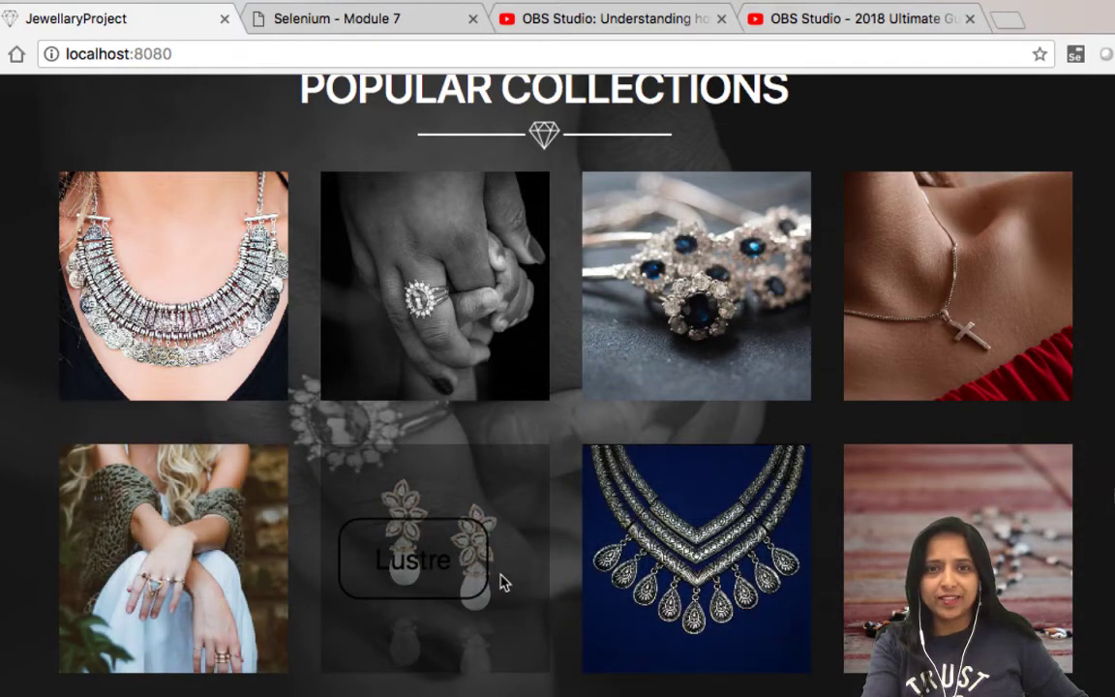
{"action": "scroll", "coordinate": [37, 503], "scroll_direction": "down", "scroll_amount": 3}
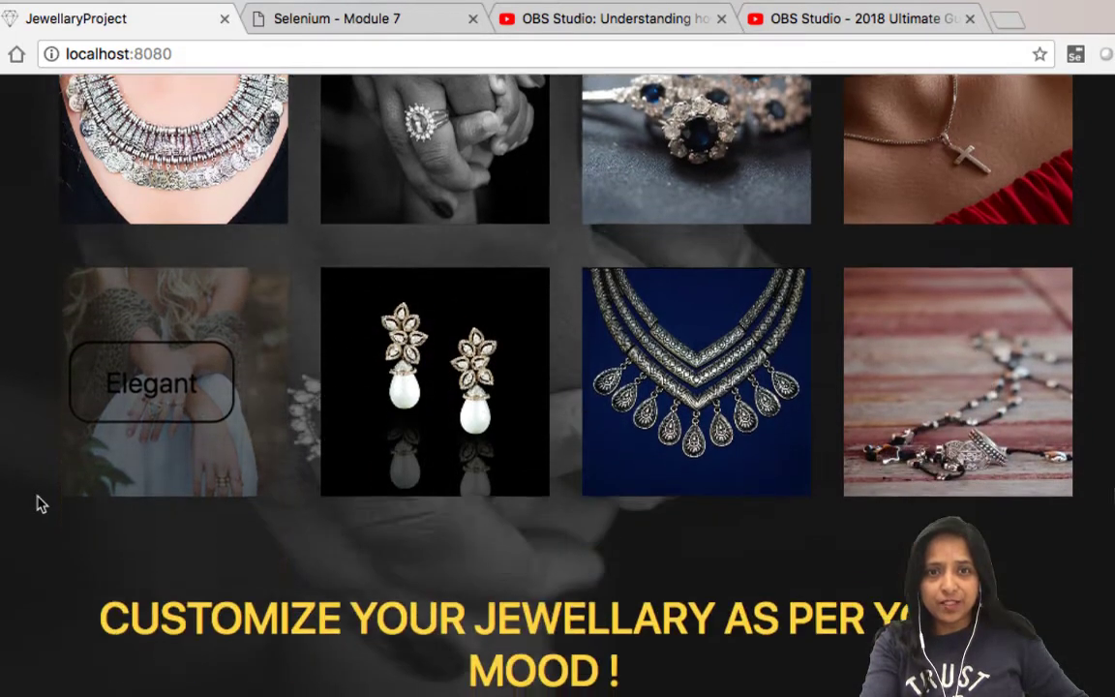
{"action": "scroll", "coordinate": [37, 502], "scroll_direction": "down", "scroll_amount": 5}
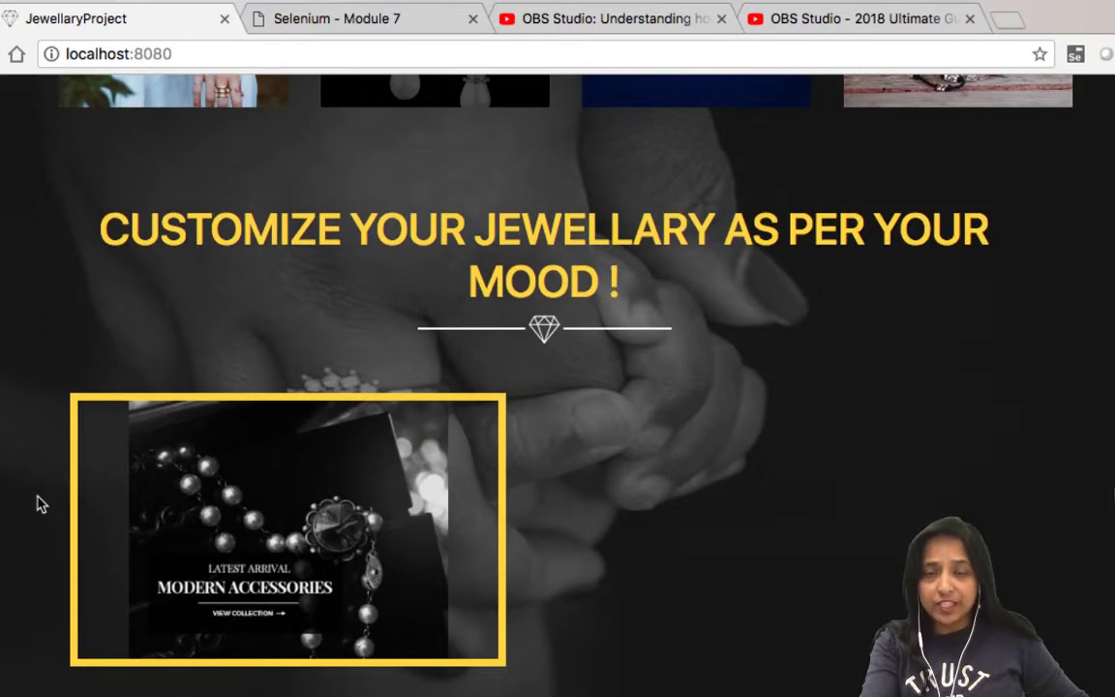
{"action": "scroll", "coordinate": [221, 440], "scroll_direction": "down", "scroll_amount": 5}
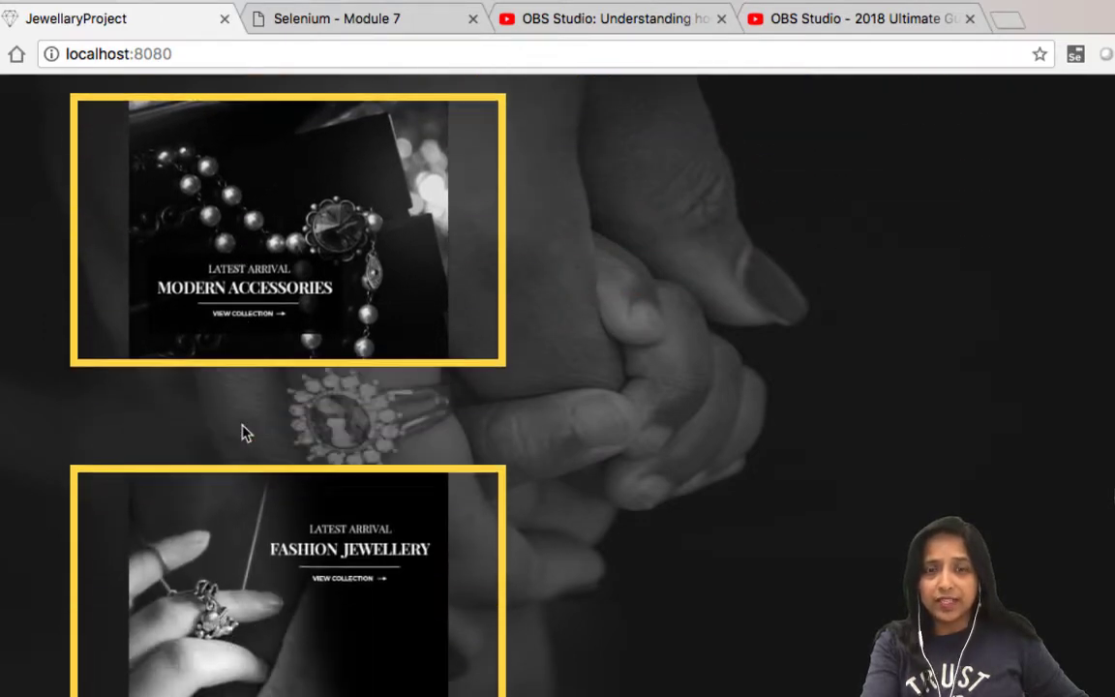
{"action": "scroll", "coordinate": [244, 433], "scroll_direction": "down", "scroll_amount": 8}
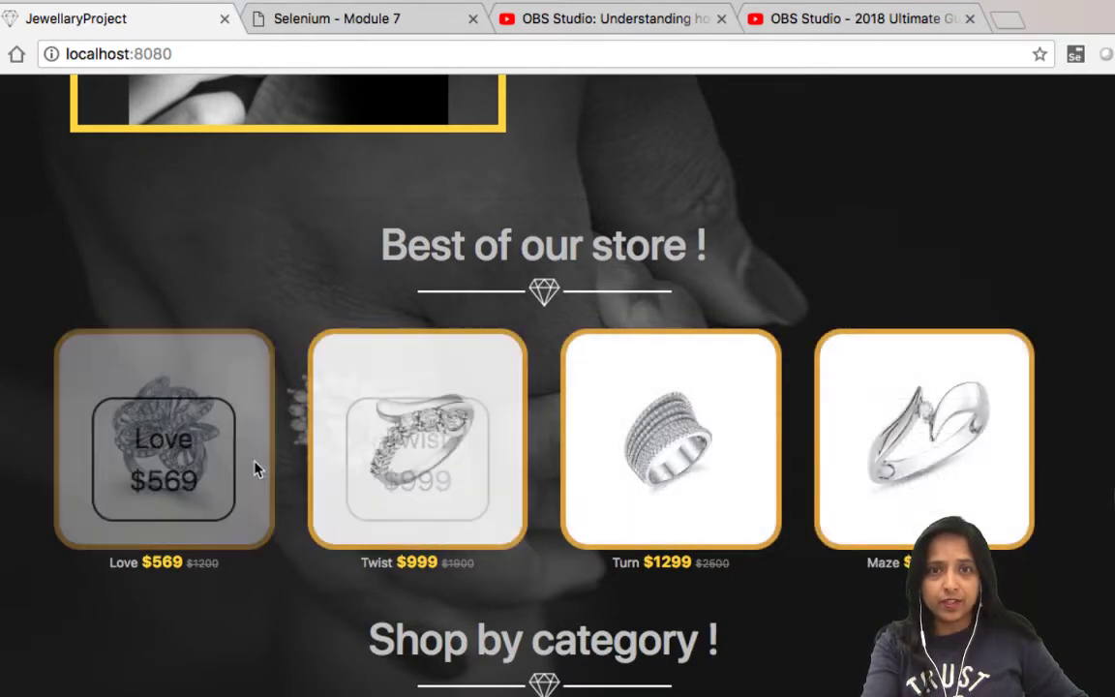
{"action": "scroll", "coordinate": [253, 467], "scroll_direction": "down", "scroll_amount": 4}
{"action": "scroll", "coordinate": [256, 468], "scroll_direction": "down", "scroll_amount": 1}
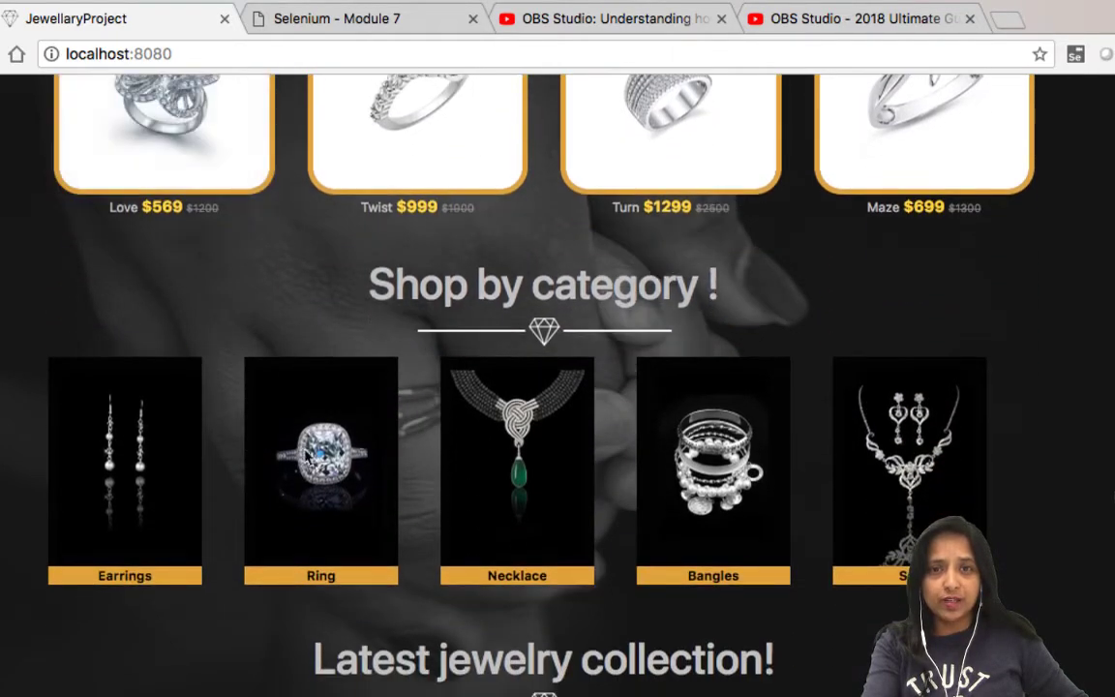
{"action": "scroll", "coordinate": [459, 584], "scroll_direction": "down", "scroll_amount": 8}
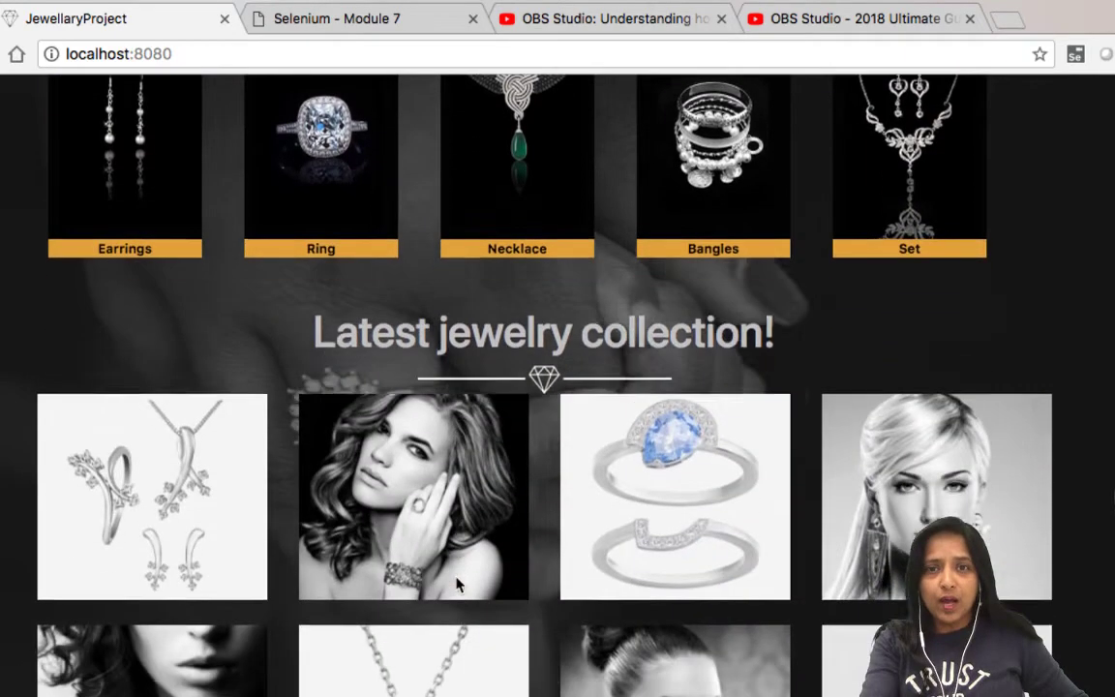
Scroll back to the top, resize the browser window and choose Login from the welcome prompt.
{"action": "scroll", "coordinate": [459, 584], "scroll_direction": "up", "scroll_amount": 4}
{"action": "scroll", "coordinate": [459, 584], "scroll_direction": "up", "scroll_amount": 13}
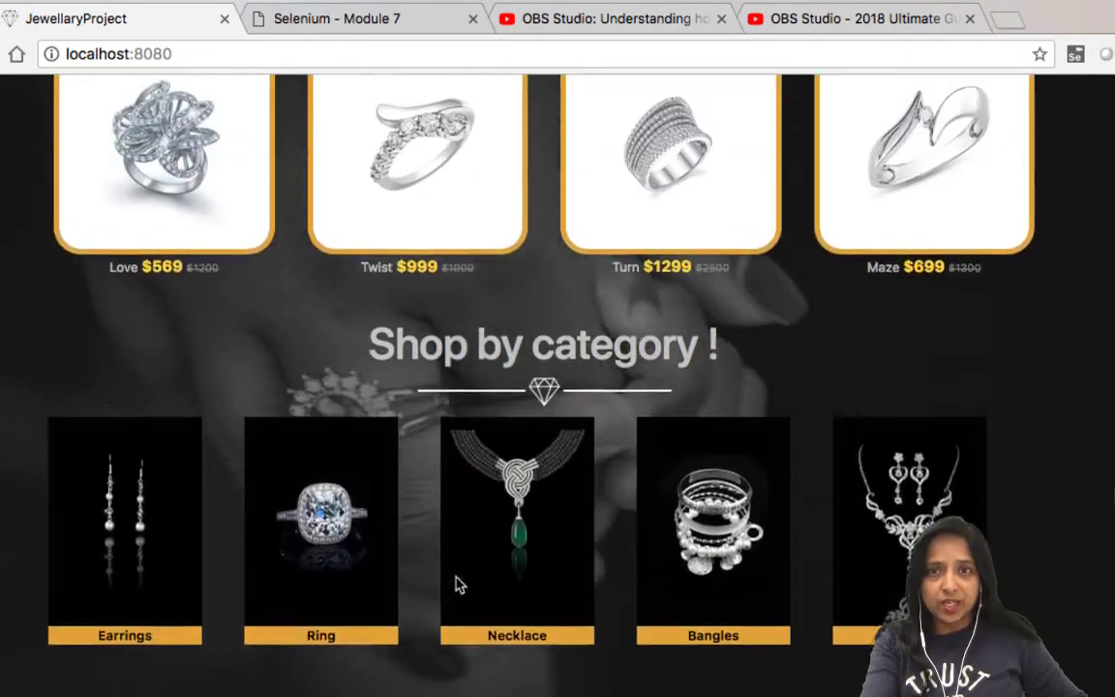
{"action": "scroll", "coordinate": [456, 581], "scroll_direction": "down", "scroll_amount": 1}
{"action": "scroll", "coordinate": [456, 578], "scroll_direction": "up", "scroll_amount": 10}
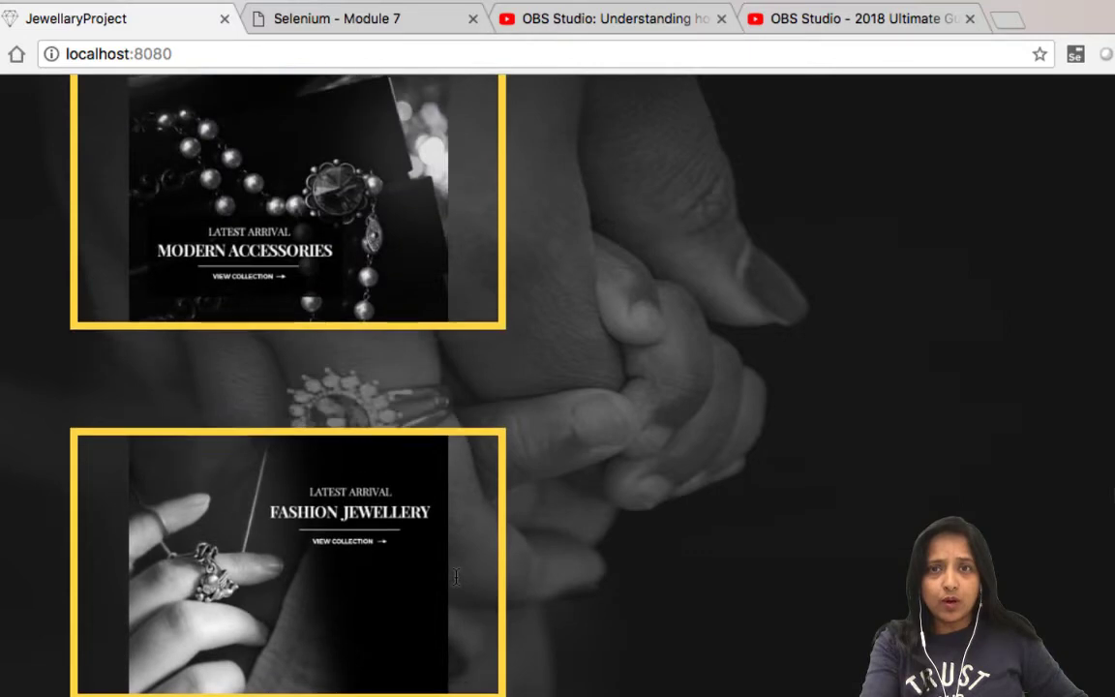
{"action": "scroll", "coordinate": [454, 671], "scroll_direction": "up", "scroll_amount": 2}
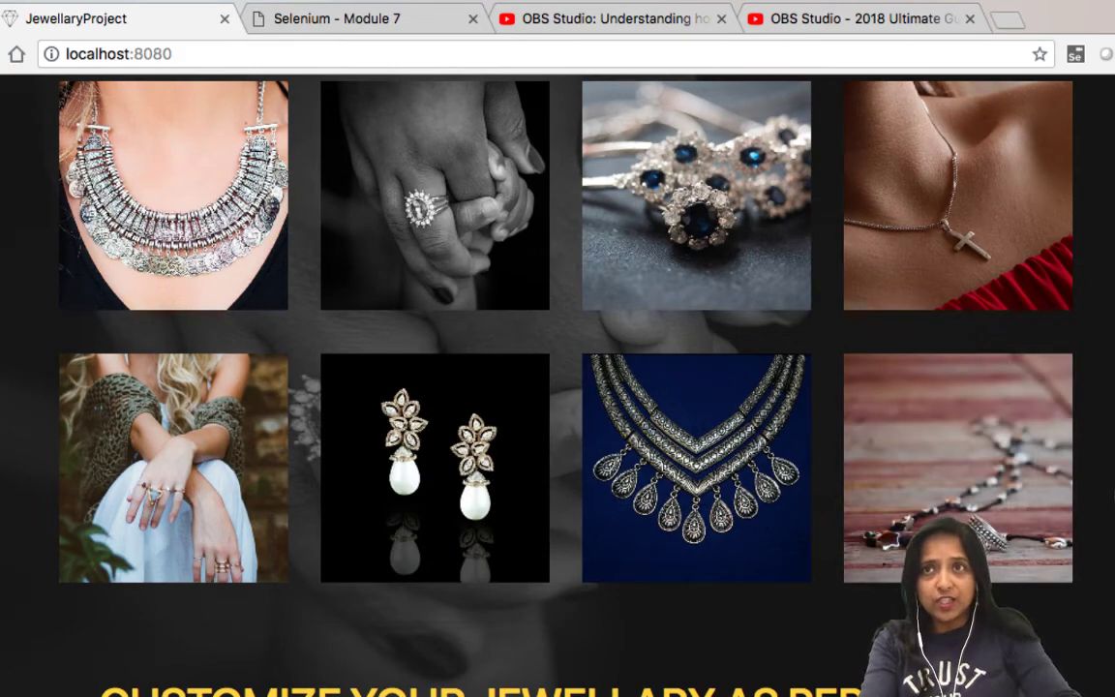
{"action": "left_click_drag", "start_coordinate": [1113, 381], "coordinate": [1113, 354]}
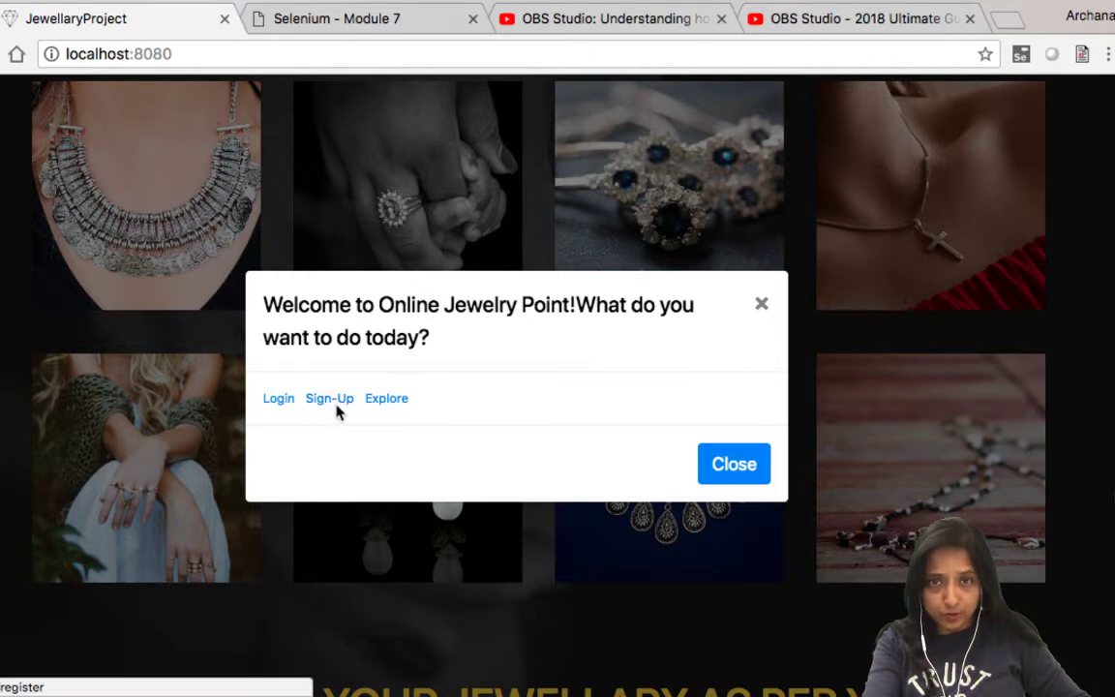
{"action": "left_click", "coordinate": [280, 401]}
Log in with the saved shopper e-mail and the account password.
{"action": "left_click", "coordinate": [505, 202]}
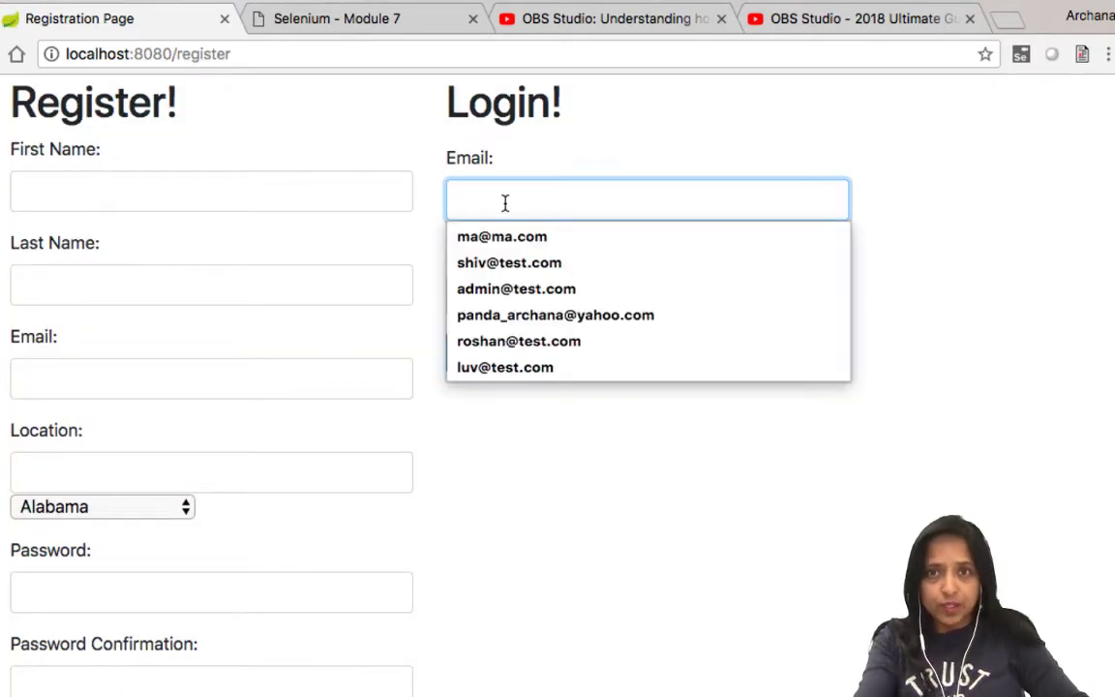
{"action": "left_click", "coordinate": [503, 236]}
{"action": "left_click", "coordinate": [490, 296]}
{"action": "type", "text": "ma@ma.com"}
{"action": "left_click", "coordinate": [479, 353]}
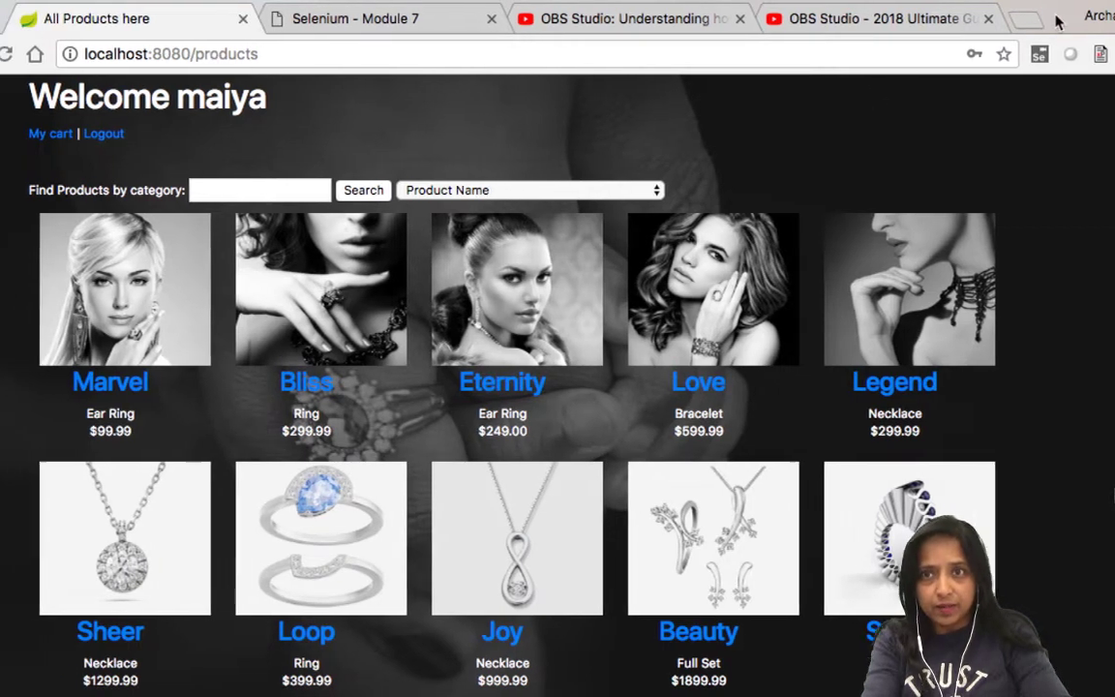
Search product names for 'Love', then go Home to the full catalogue.
{"action": "scroll", "coordinate": [567, 515], "scroll_direction": "down", "scroll_amount": 5}
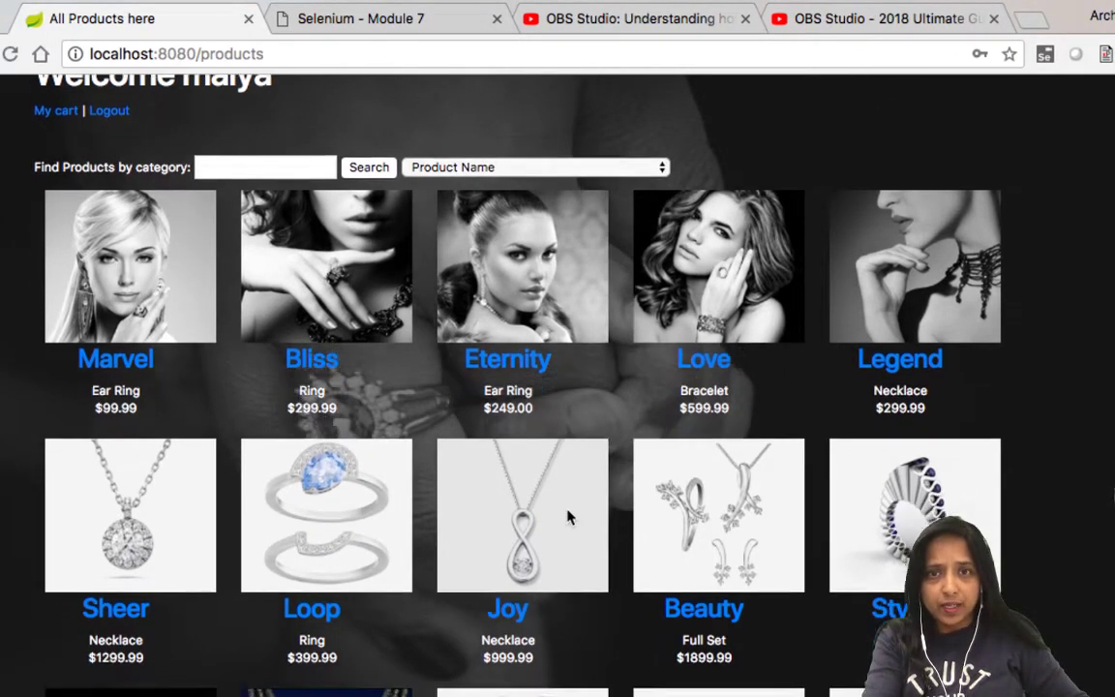
{"action": "scroll", "coordinate": [567, 518], "scroll_direction": "up", "scroll_amount": 5}
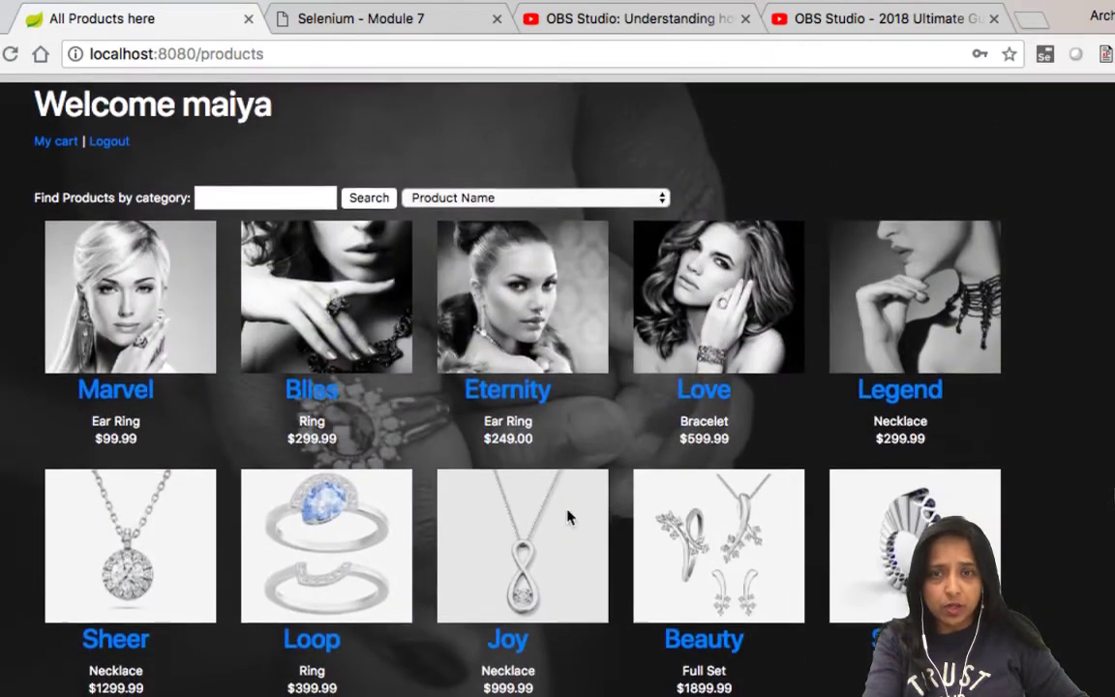
{"action": "left_click", "coordinate": [242, 190]}
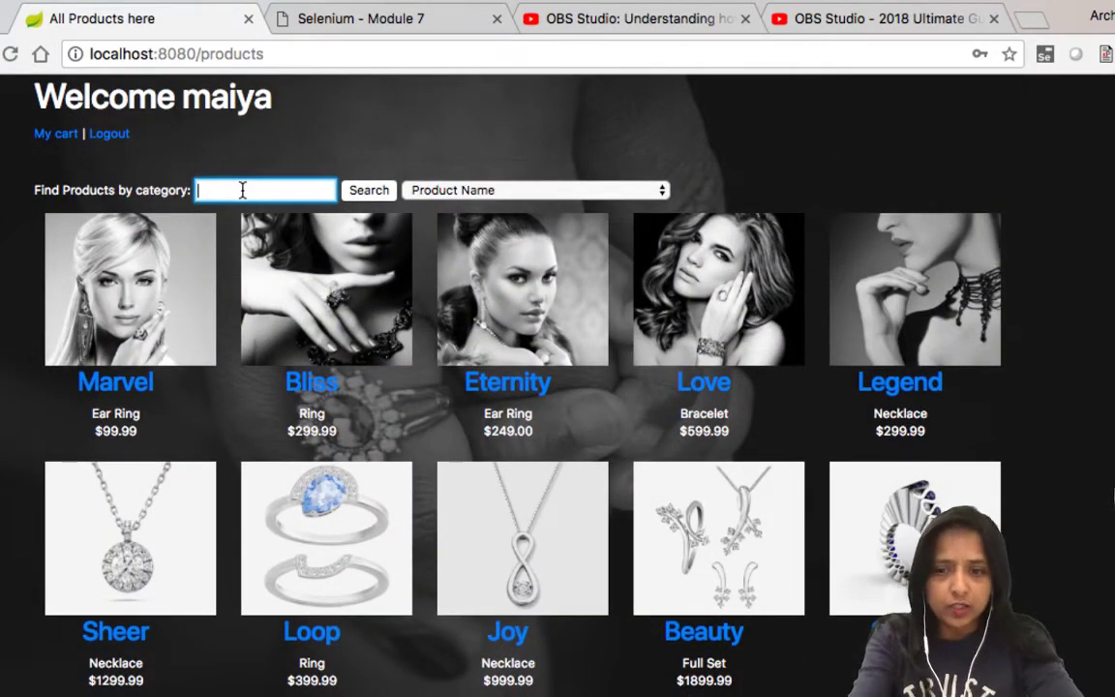
{"action": "type", "text": "L"}
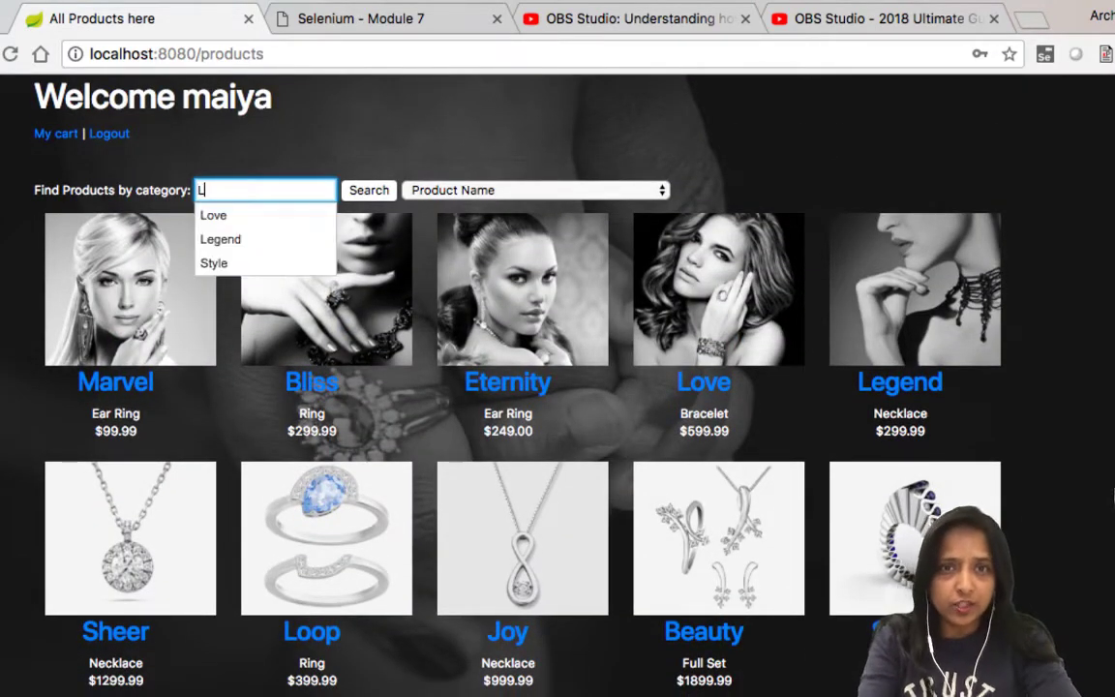
{"action": "left_click", "coordinate": [234, 218]}
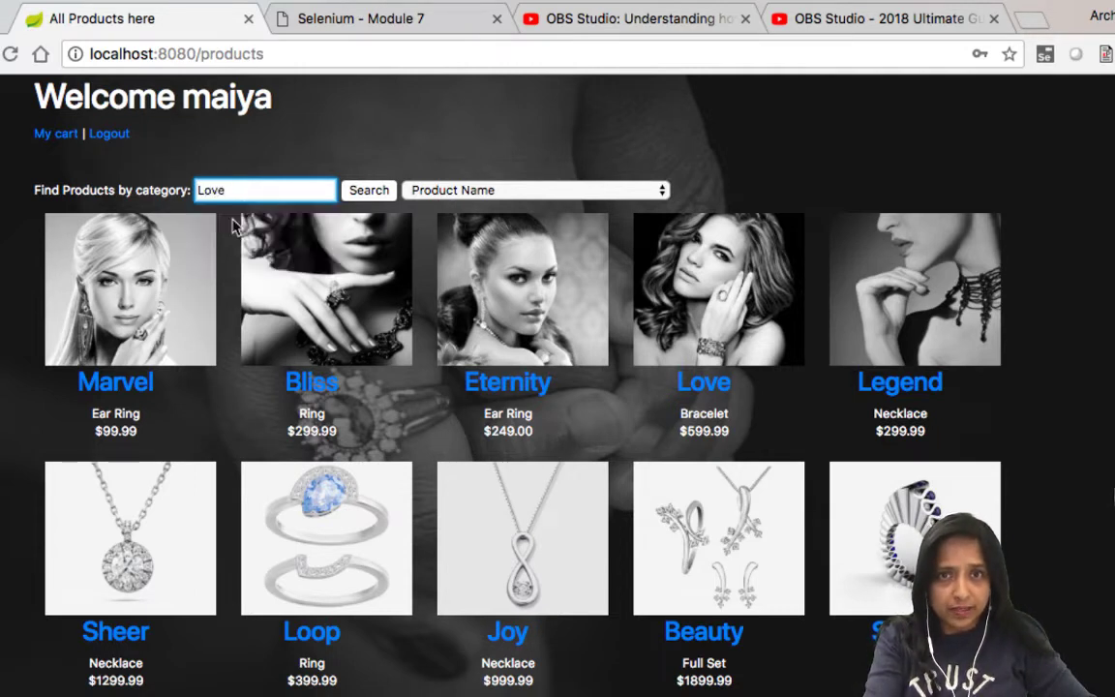
{"action": "left_click", "coordinate": [369, 198]}
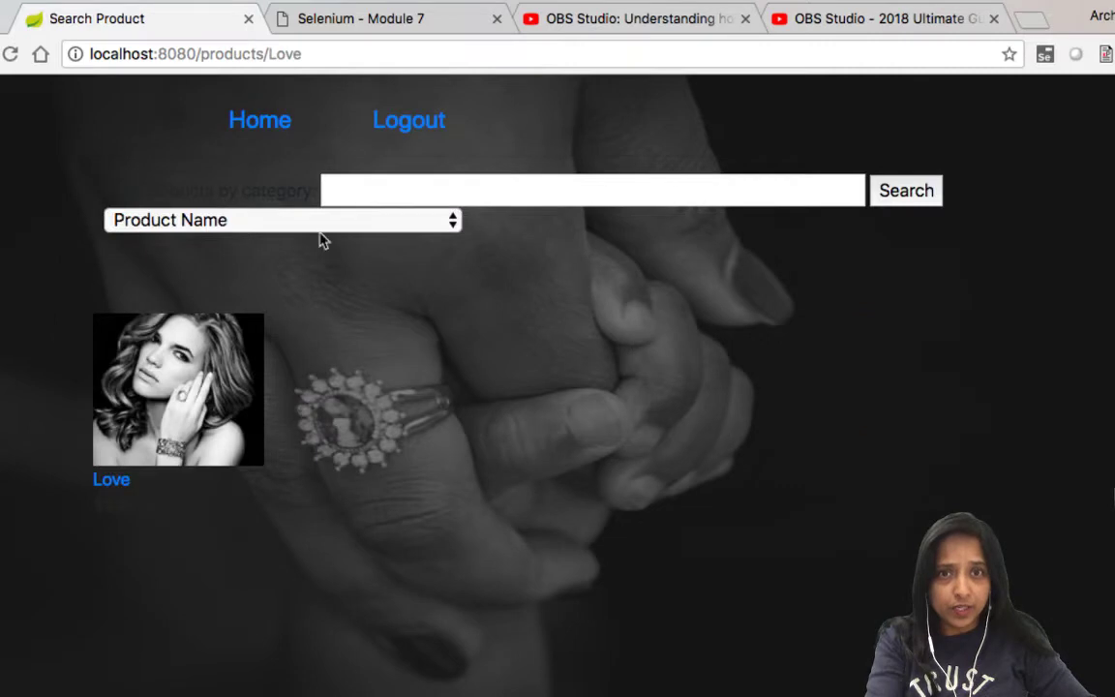
{"action": "left_click", "coordinate": [258, 124]}
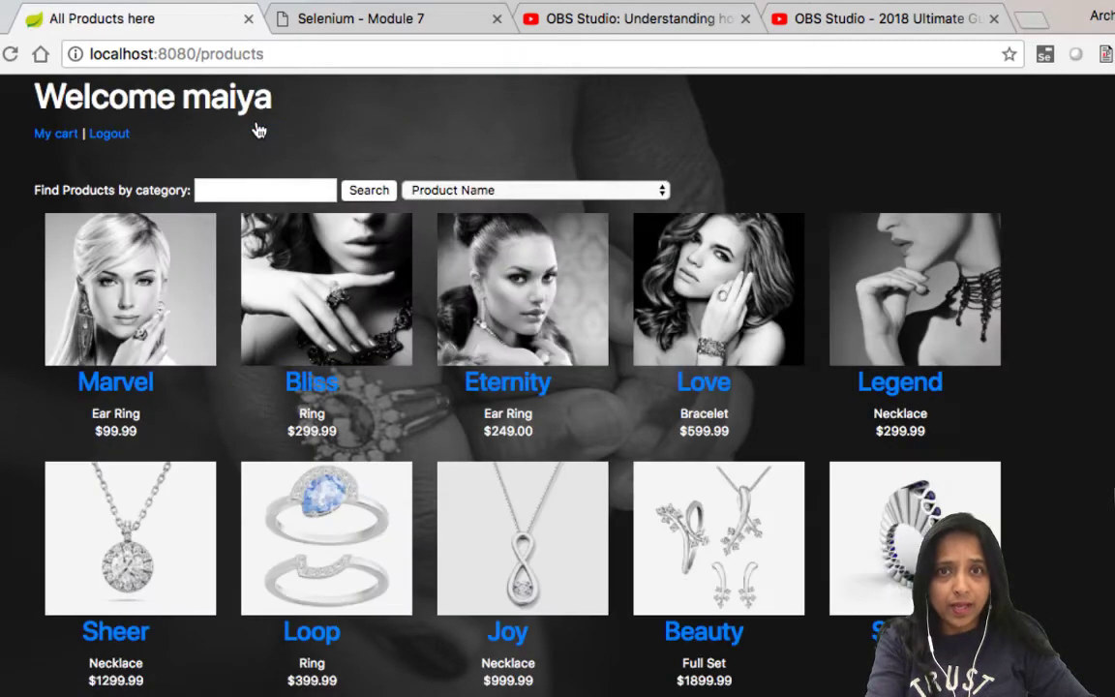
Switch the search criterion from Product Name to Product description.
{"action": "left_click", "coordinate": [516, 190]}
{"action": "left_click", "coordinate": [499, 245]}
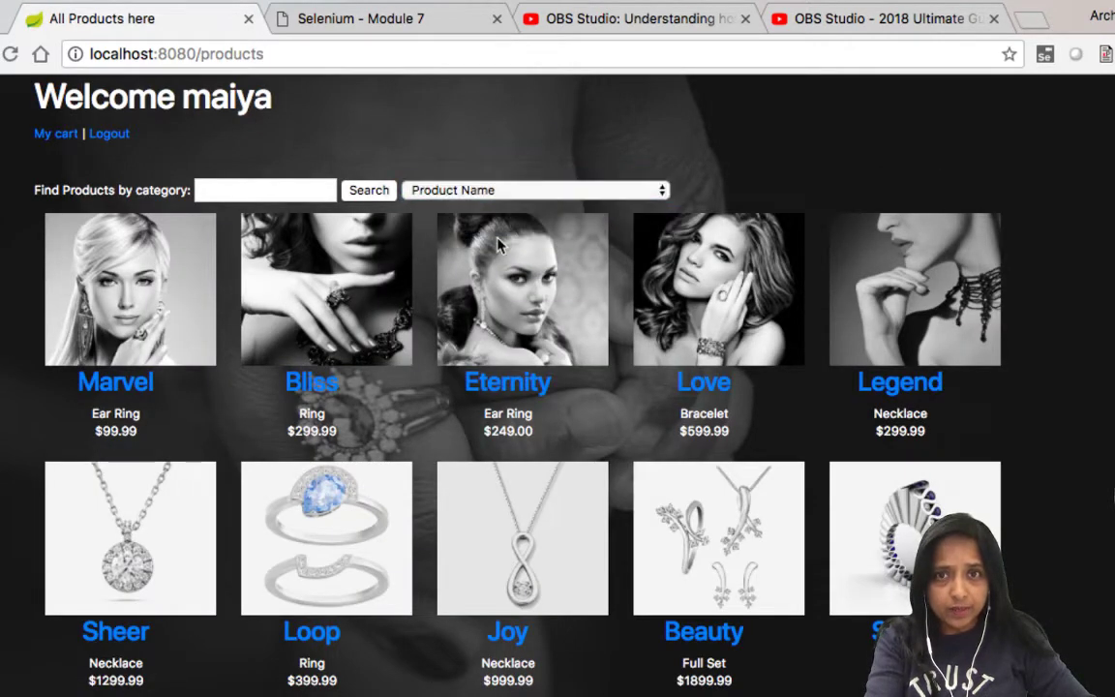
{"action": "left_click", "coordinate": [514, 197]}
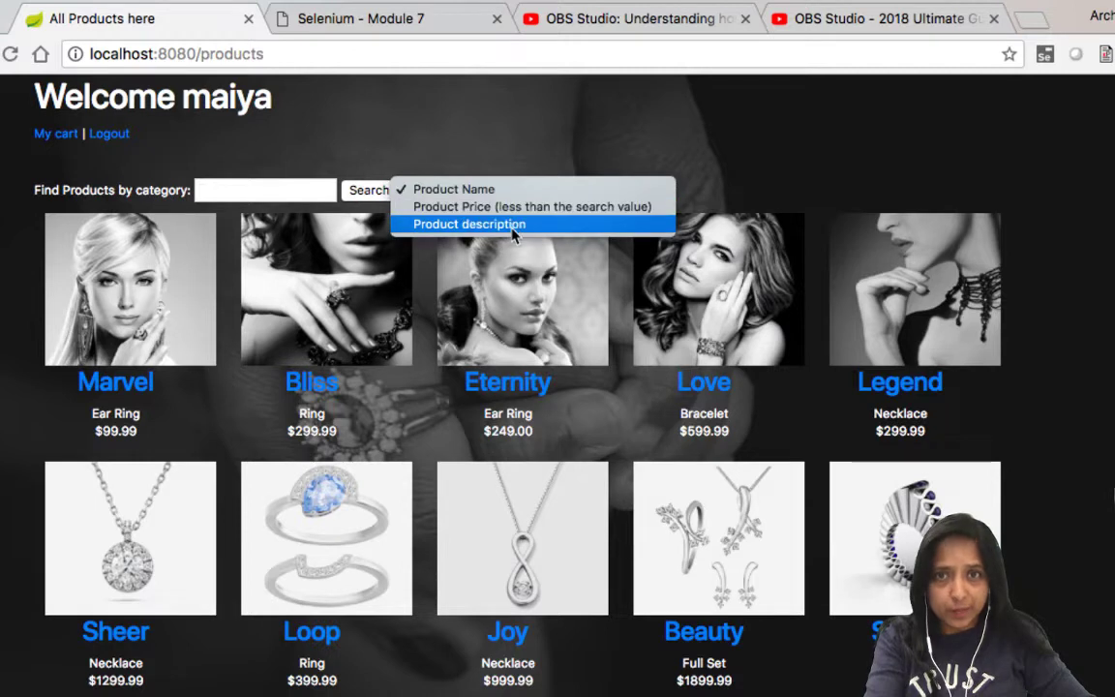
{"action": "left_click", "coordinate": [404, 221]}
Search descriptions for 'ring', review the results, then return to the full product list.
{"action": "left_click", "coordinate": [292, 190]}
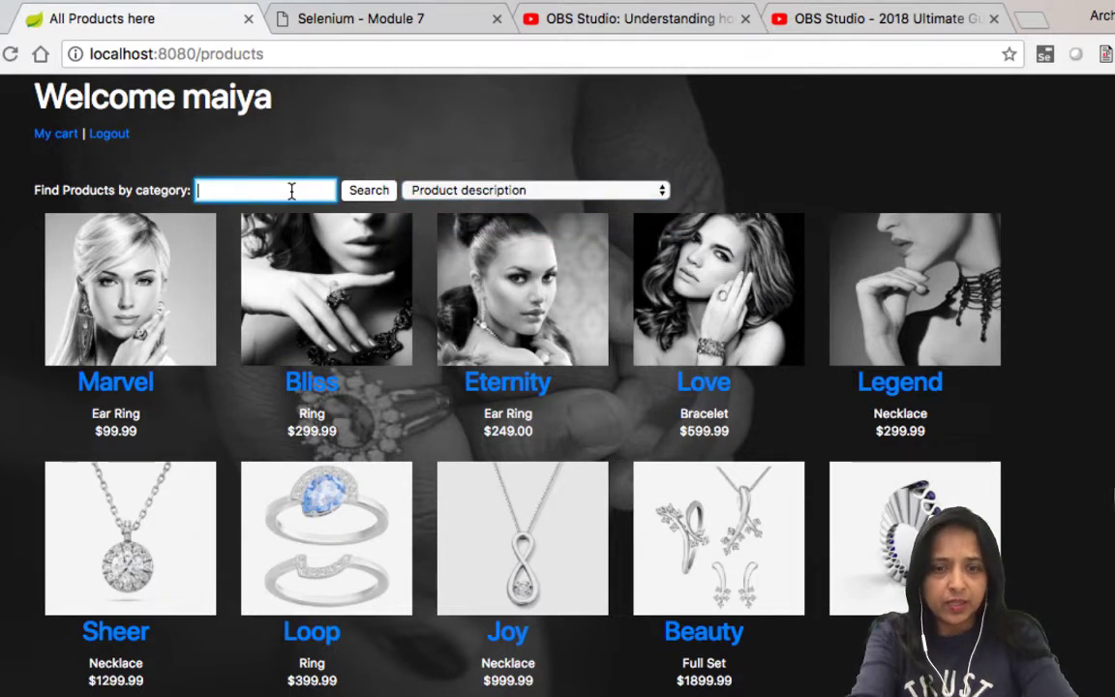
{"action": "type", "text": "r"}
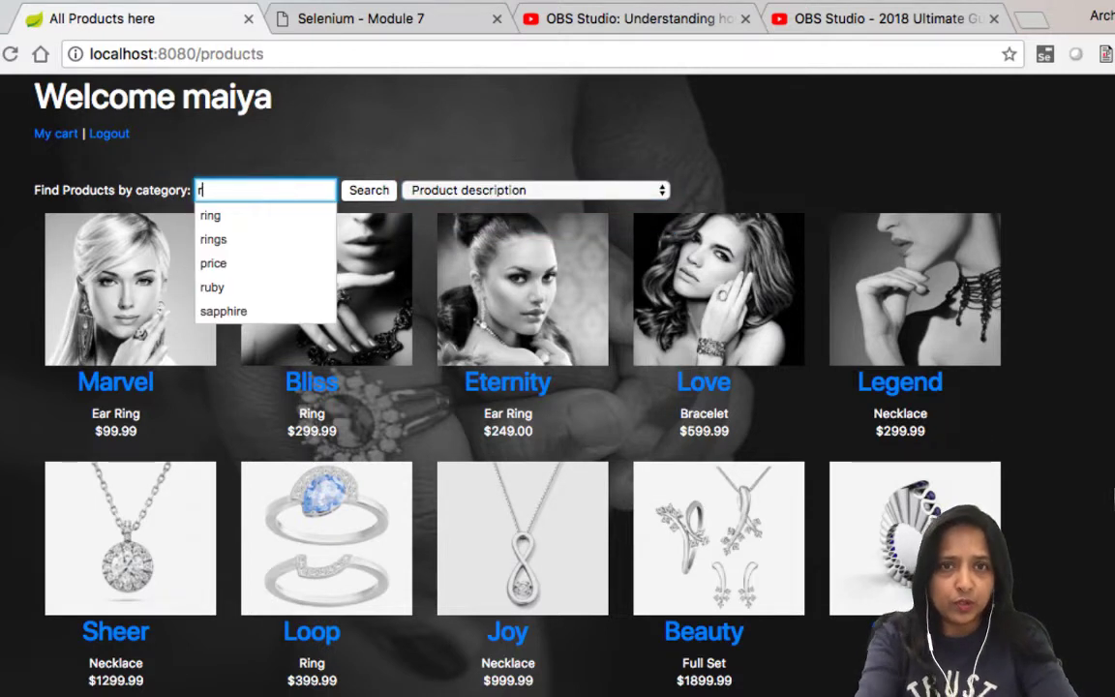
{"action": "left_click", "coordinate": [232, 224]}
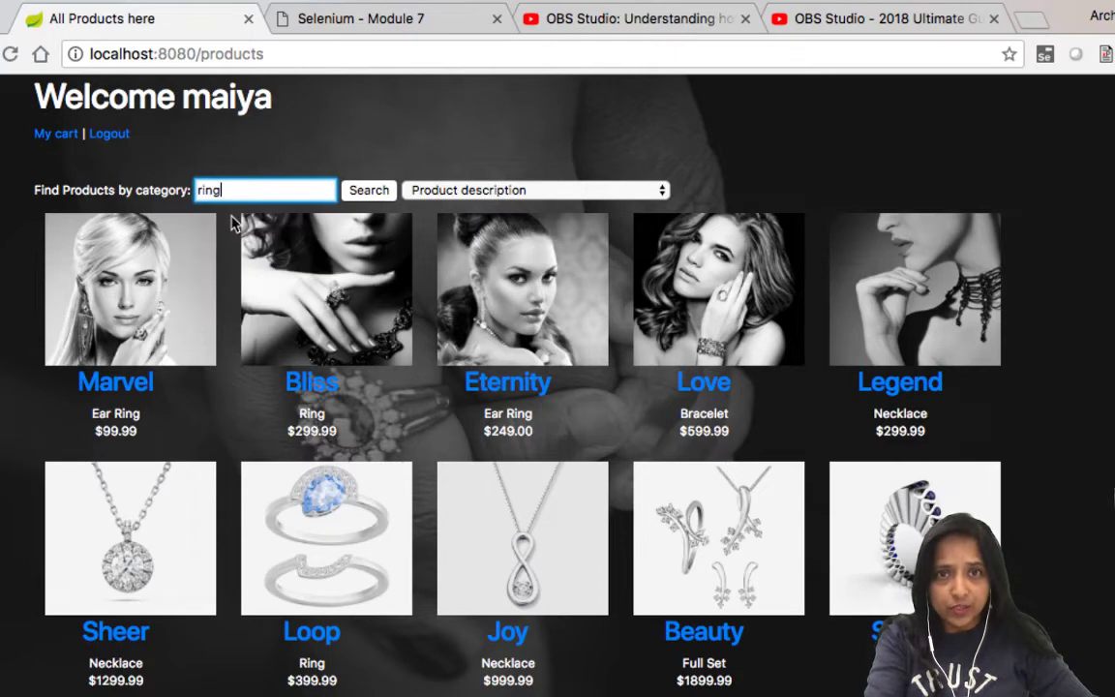
{"action": "left_click", "coordinate": [369, 190]}
{"action": "scroll", "coordinate": [389, 515], "scroll_direction": "down", "scroll_amount": 3}
{"action": "scroll", "coordinate": [330, 360], "scroll_direction": "up", "scroll_amount": 3}
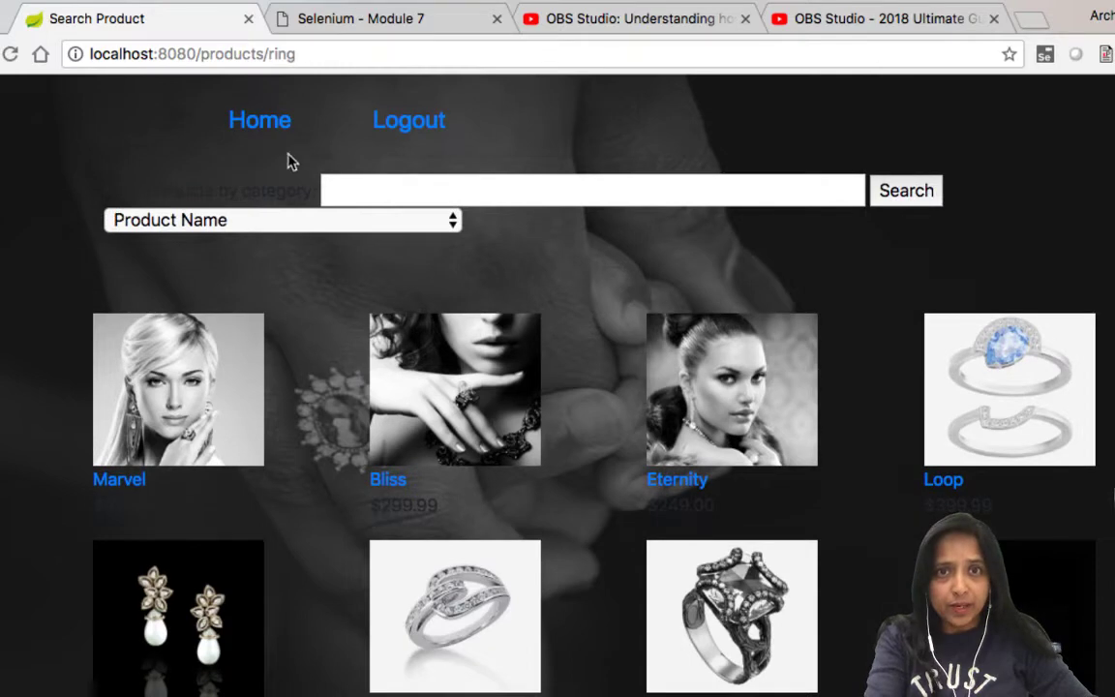
{"action": "left_click", "coordinate": [270, 124]}
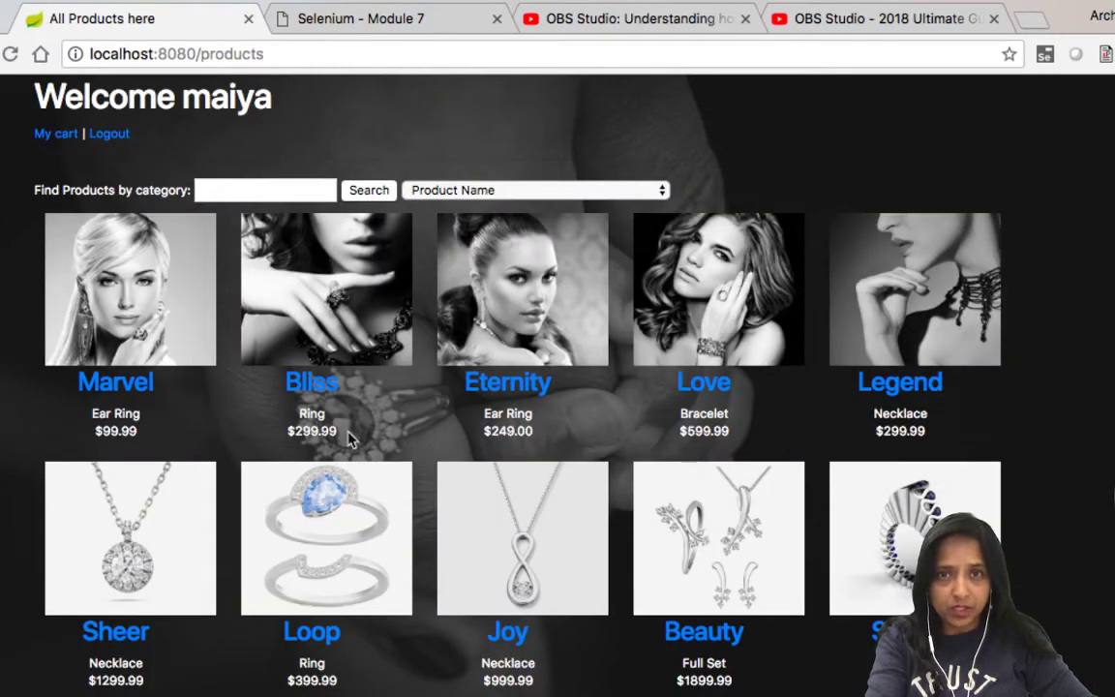
Add Ocean heart to the cart and go back to shopping.
{"action": "scroll", "coordinate": [350, 438], "scroll_direction": "down", "scroll_amount": 5}
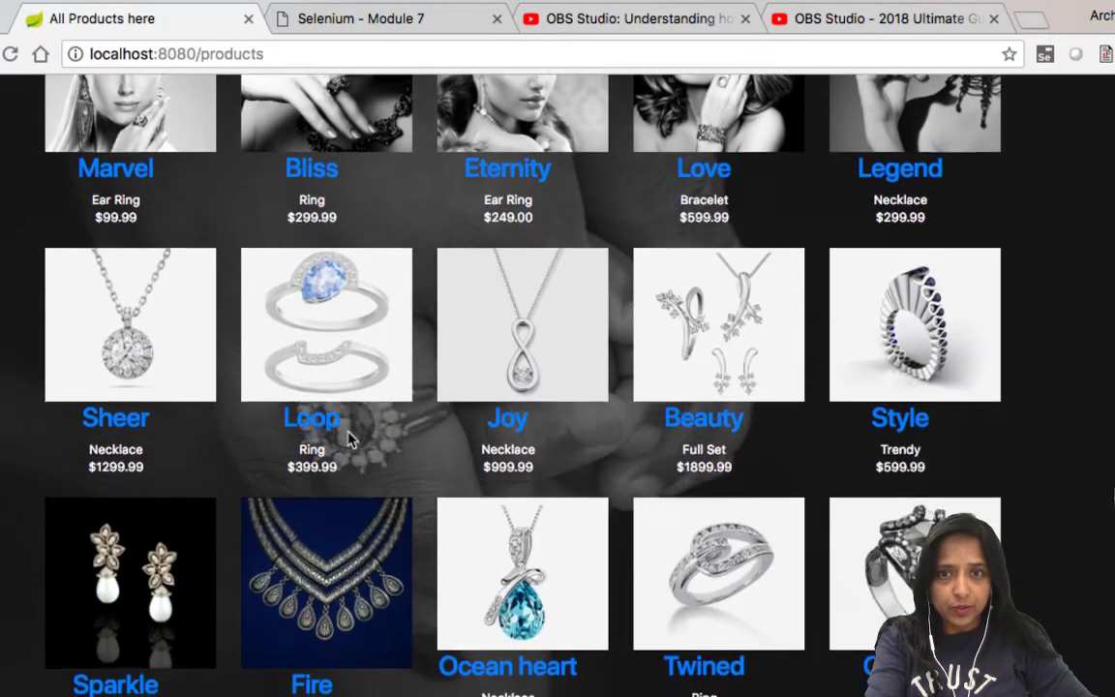
{"action": "scroll", "coordinate": [350, 439], "scroll_direction": "down", "scroll_amount": 1}
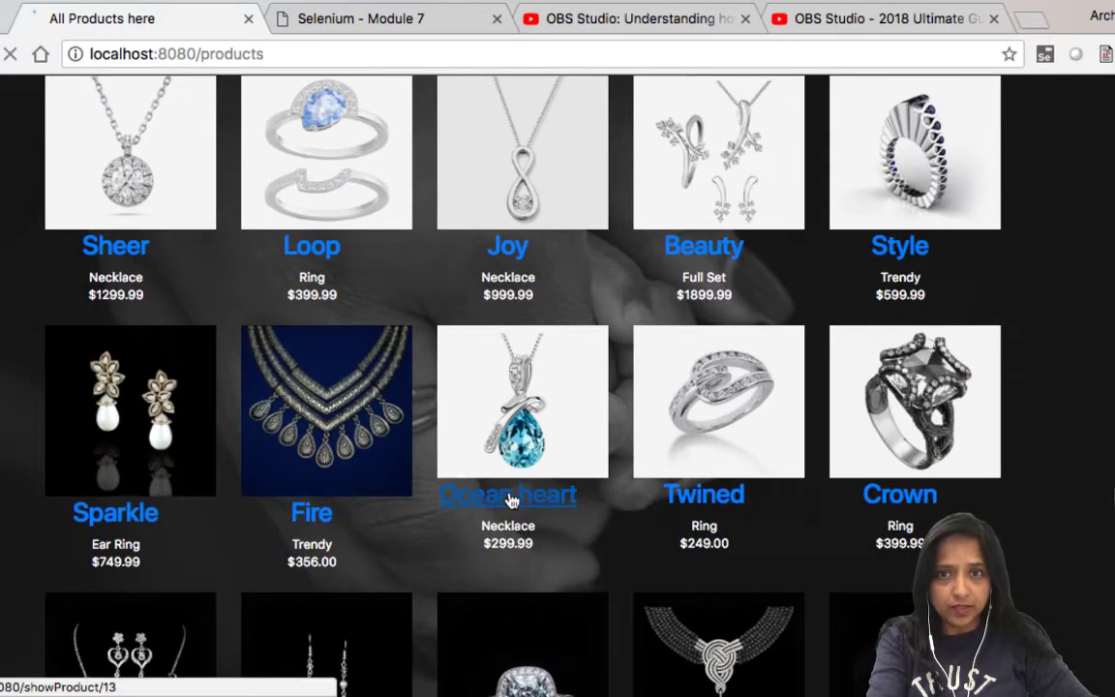
{"action": "left_click", "coordinate": [500, 503]}
{"action": "left_click", "coordinate": [261, 506]}
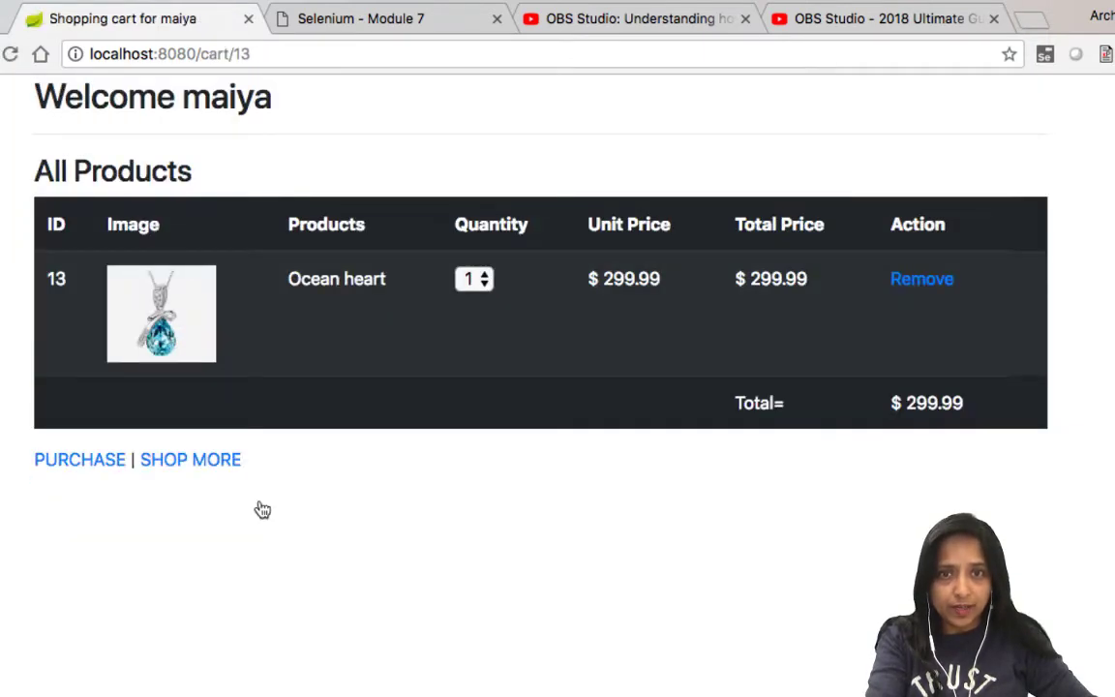
{"action": "left_click", "coordinate": [180, 464]}
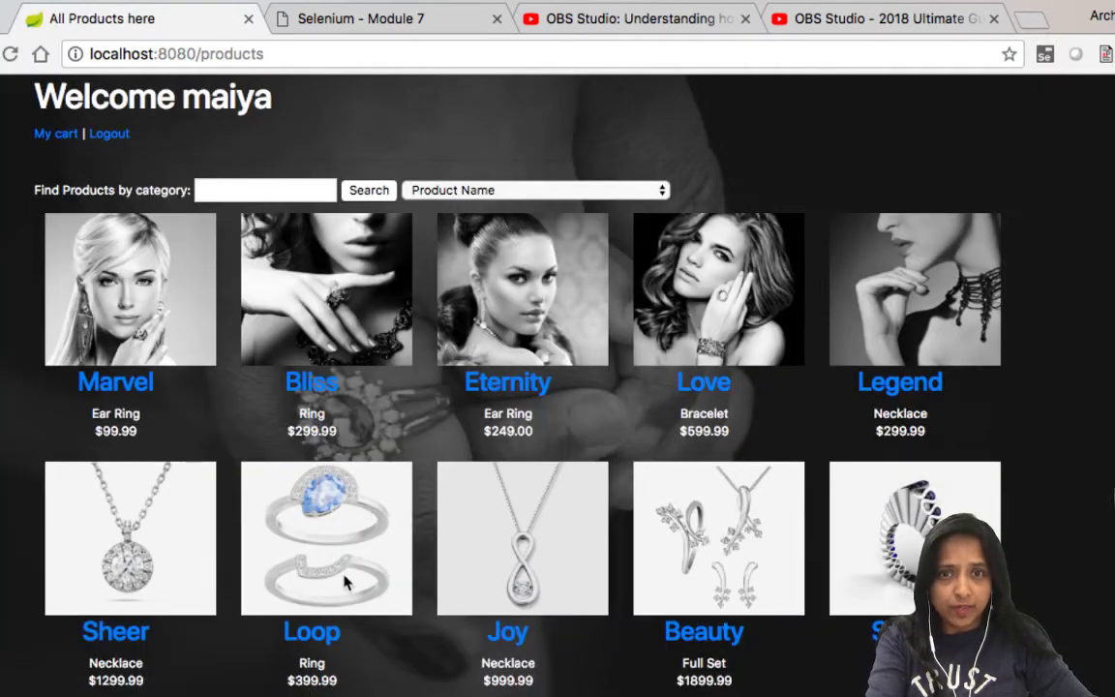
Add Joy to the cart and return to the catalogue.
{"action": "scroll", "coordinate": [346, 581], "scroll_direction": "down", "scroll_amount": 5}
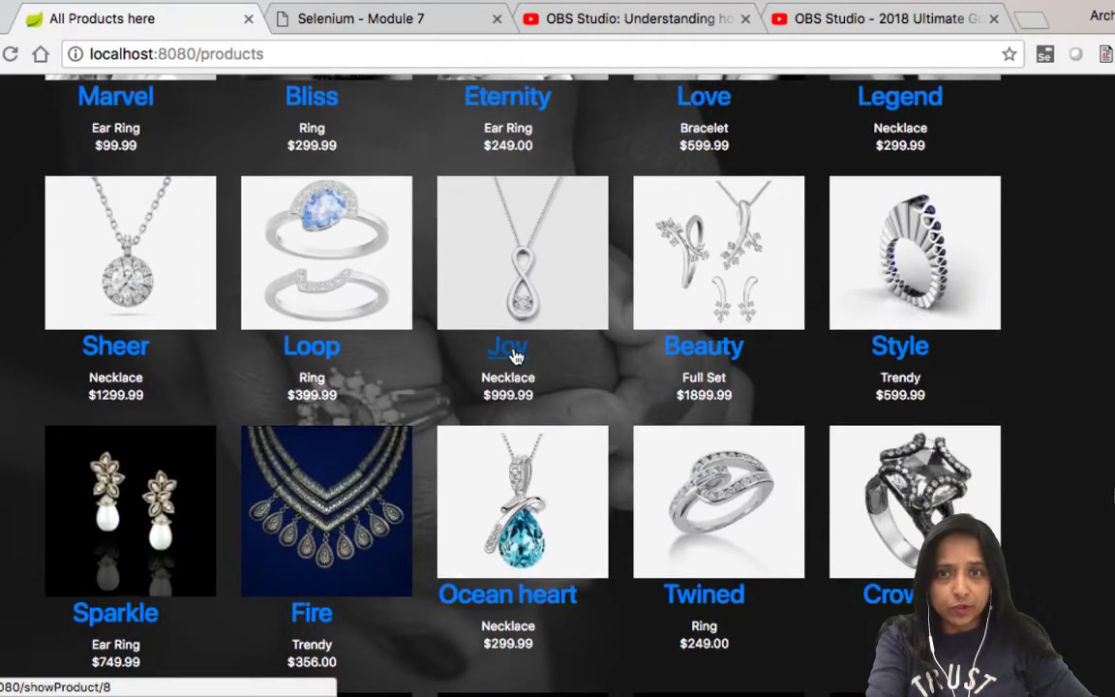
{"action": "left_click", "coordinate": [513, 354]}
{"action": "left_click", "coordinate": [222, 673]}
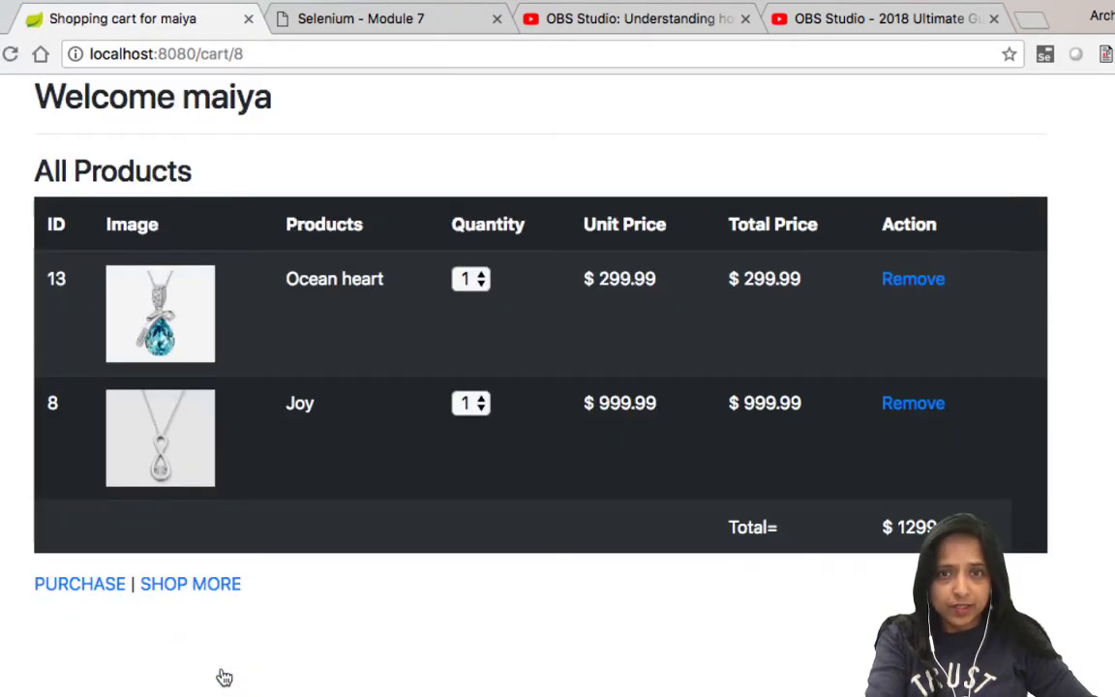
{"action": "left_click", "coordinate": [205, 589]}
Add Eternity to the cart, then remove Joy, leaving a $548.99 total.
{"action": "scroll", "coordinate": [324, 510], "scroll_direction": "down", "scroll_amount": 2}
{"action": "left_click", "coordinate": [512, 286]}
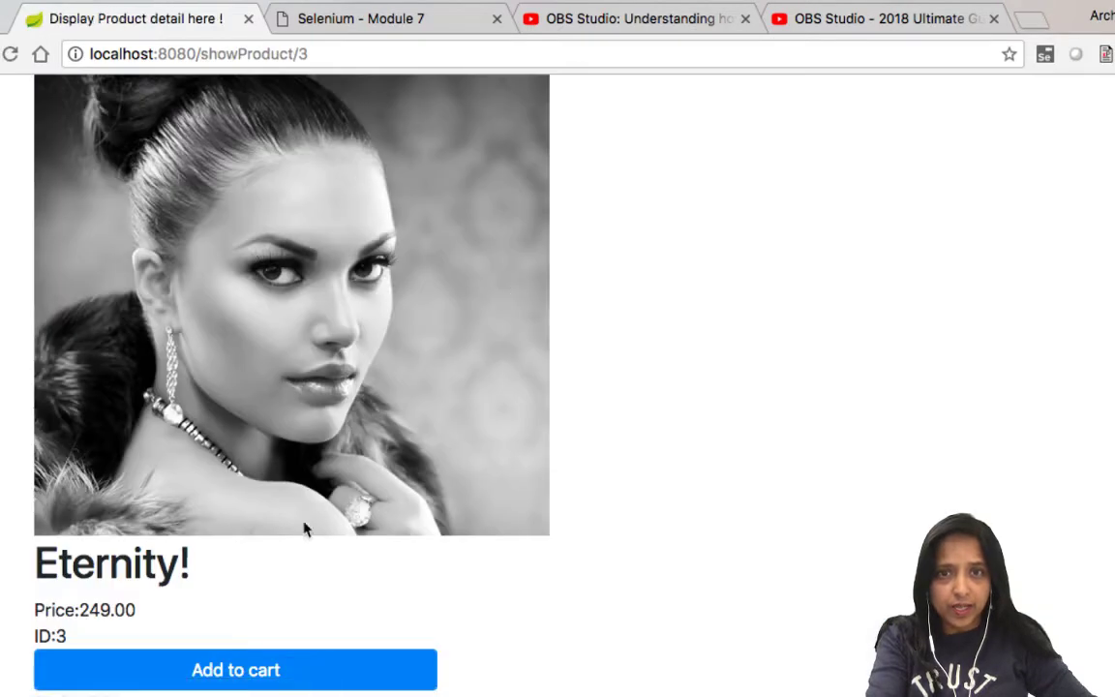
{"action": "left_click", "coordinate": [206, 678]}
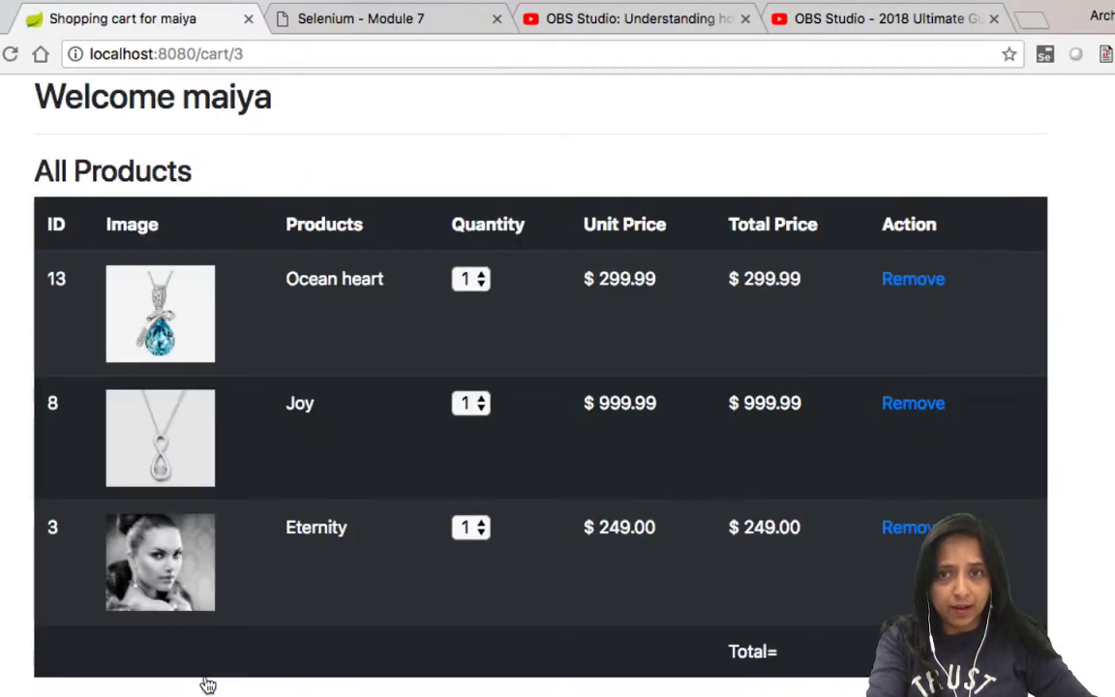
{"action": "scroll", "coordinate": [341, 587], "scroll_direction": "down", "scroll_amount": 1}
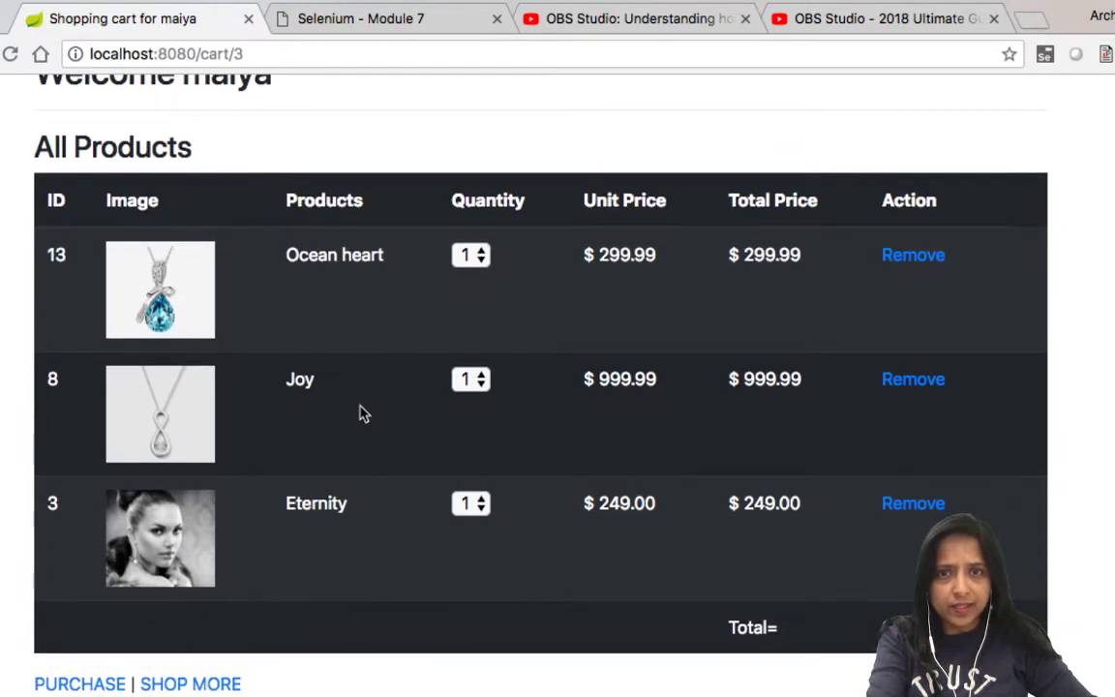
{"action": "left_click", "coordinate": [914, 387]}
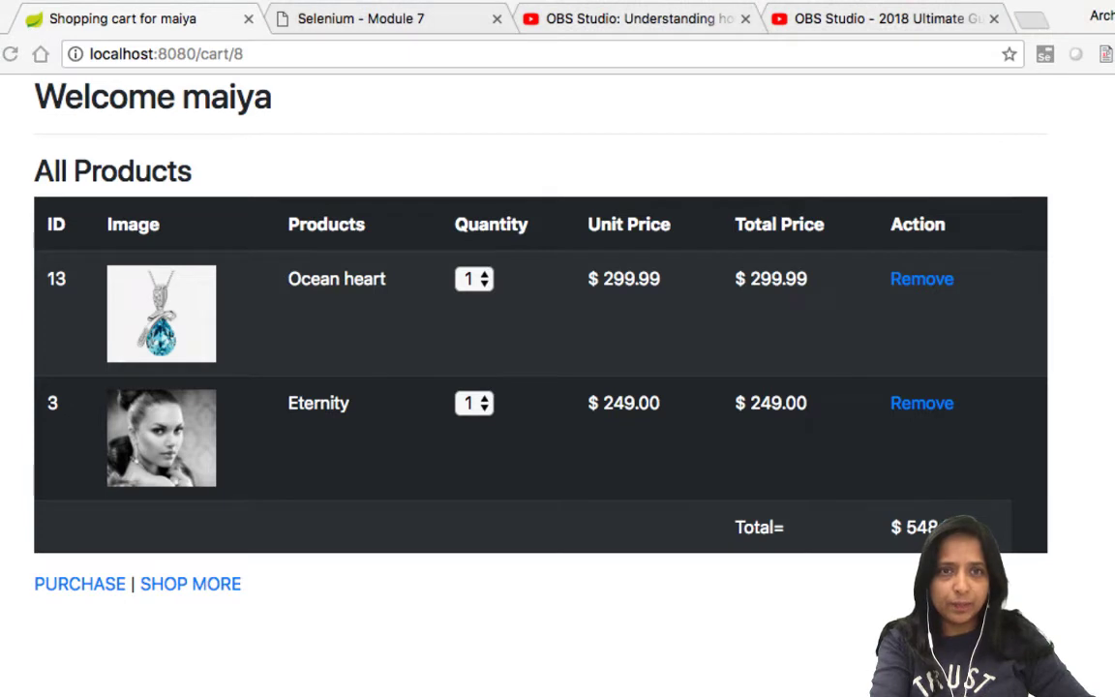
Purchase the Ocean heart and Eternity cart for $548.99.
{"action": "left_click", "coordinate": [83, 593]}
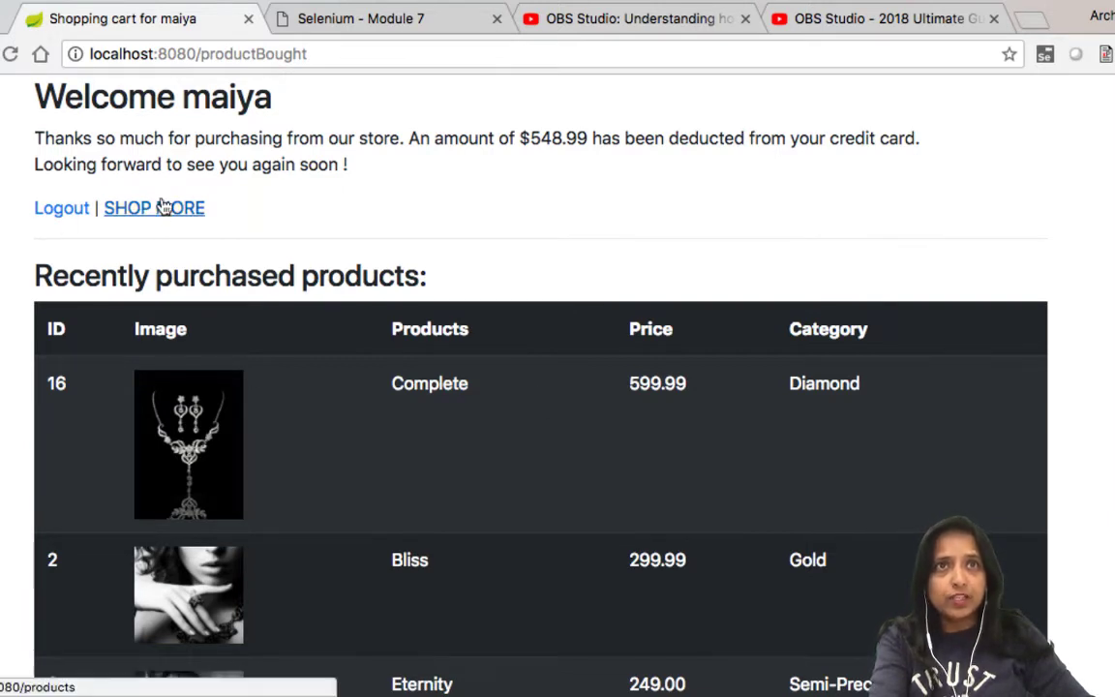
Log out of the shopper account and sign in with the saved admin e-mail and password.
{"action": "left_click", "coordinate": [54, 211]}
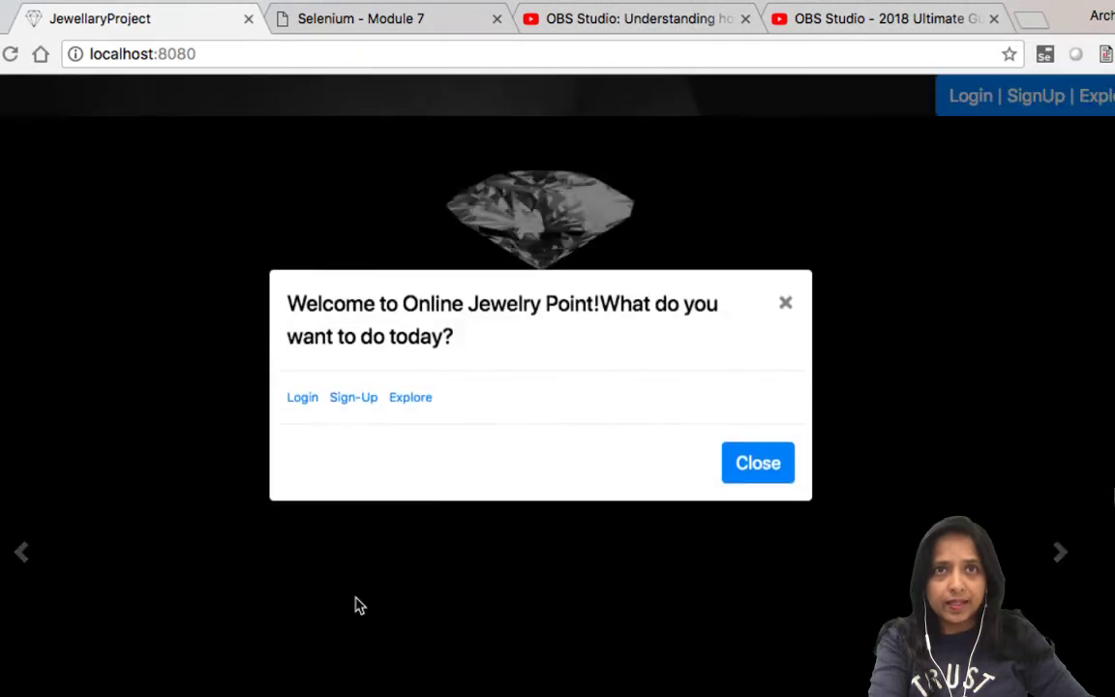
{"action": "left_click", "coordinate": [307, 406]}
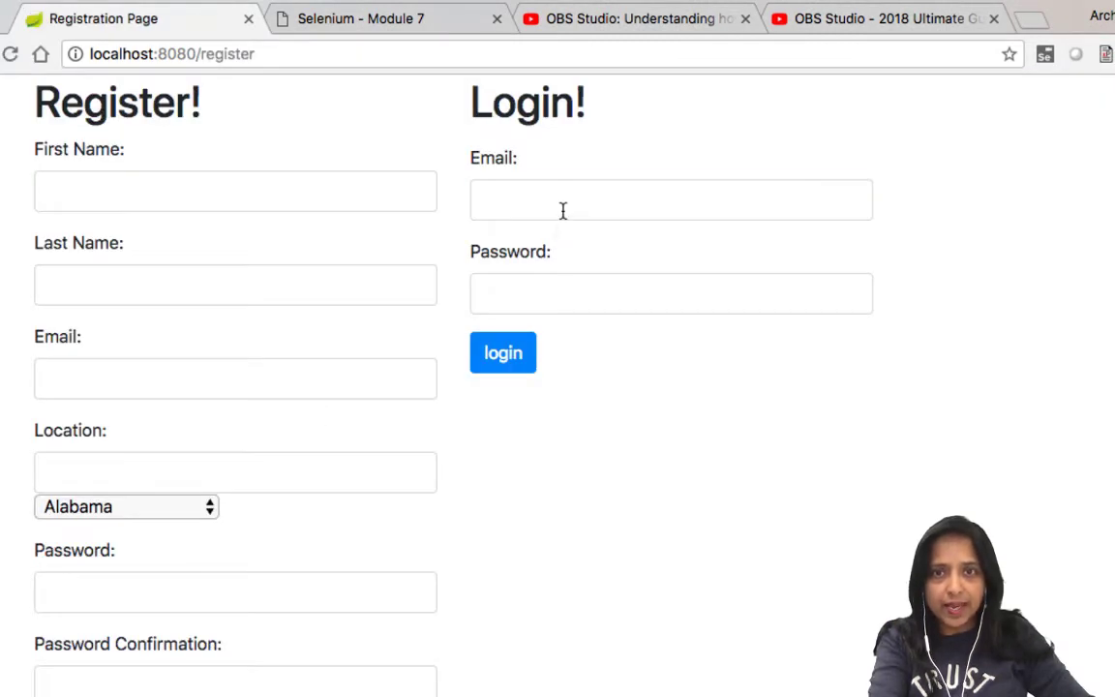
{"action": "left_click", "coordinate": [563, 211]}
{"action": "left_click", "coordinate": [531, 290]}
{"action": "left_click", "coordinate": [532, 287]}
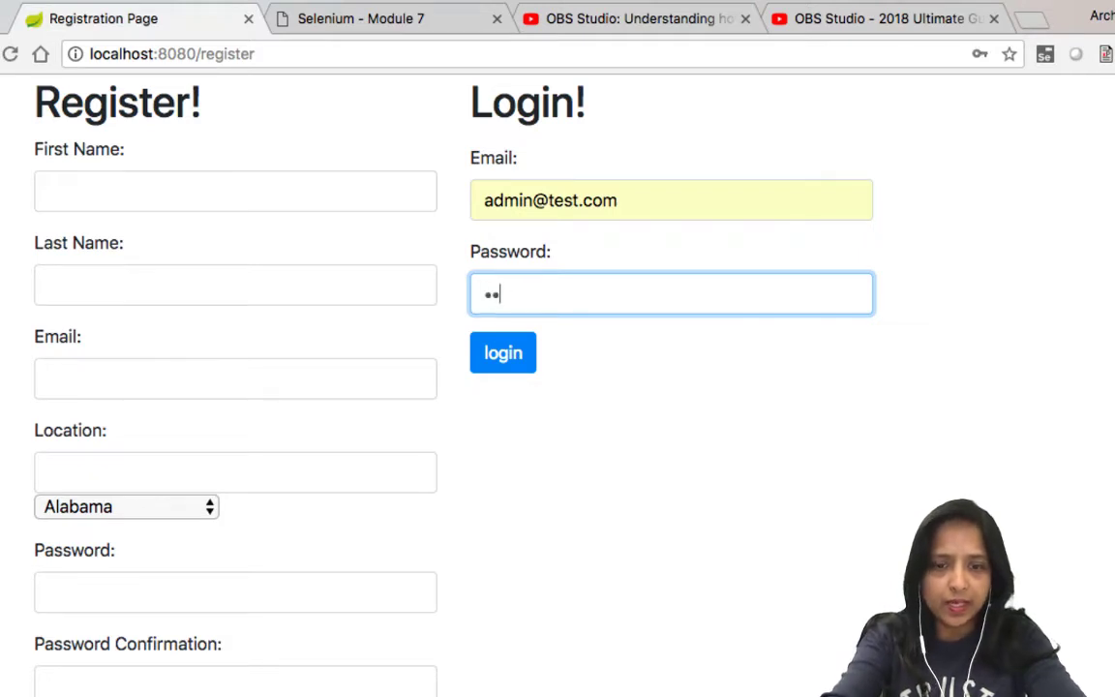
{"action": "left_click", "coordinate": [514, 354]}
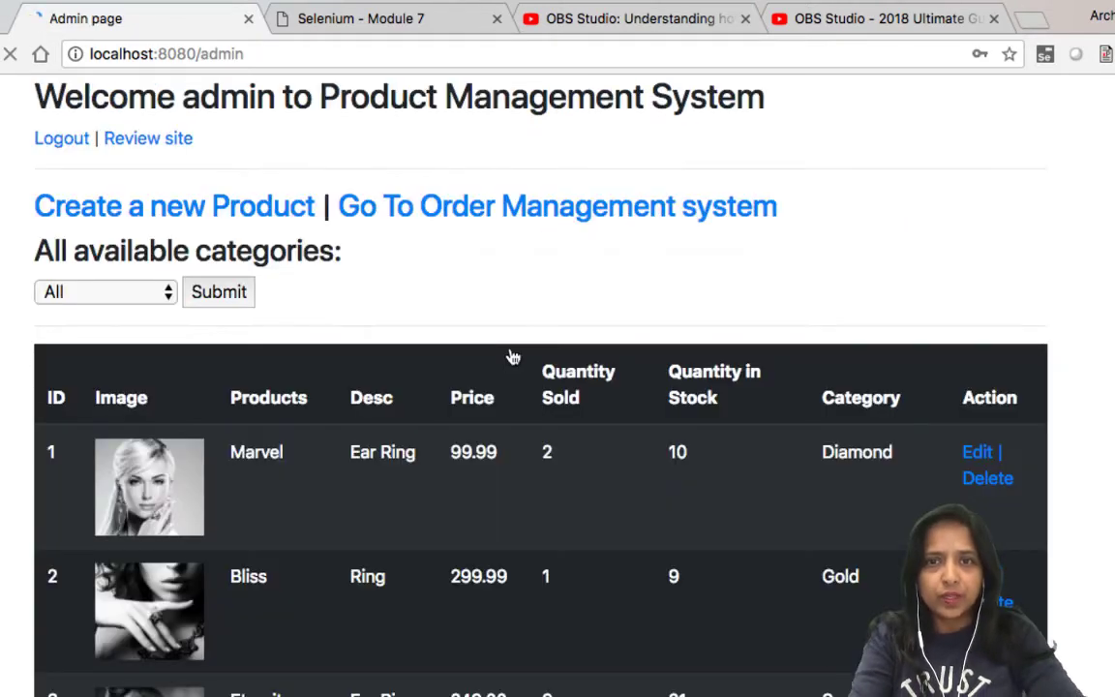
View the Order Management System, return to the product table, and open the category dropdown.
{"action": "left_click", "coordinate": [503, 212]}
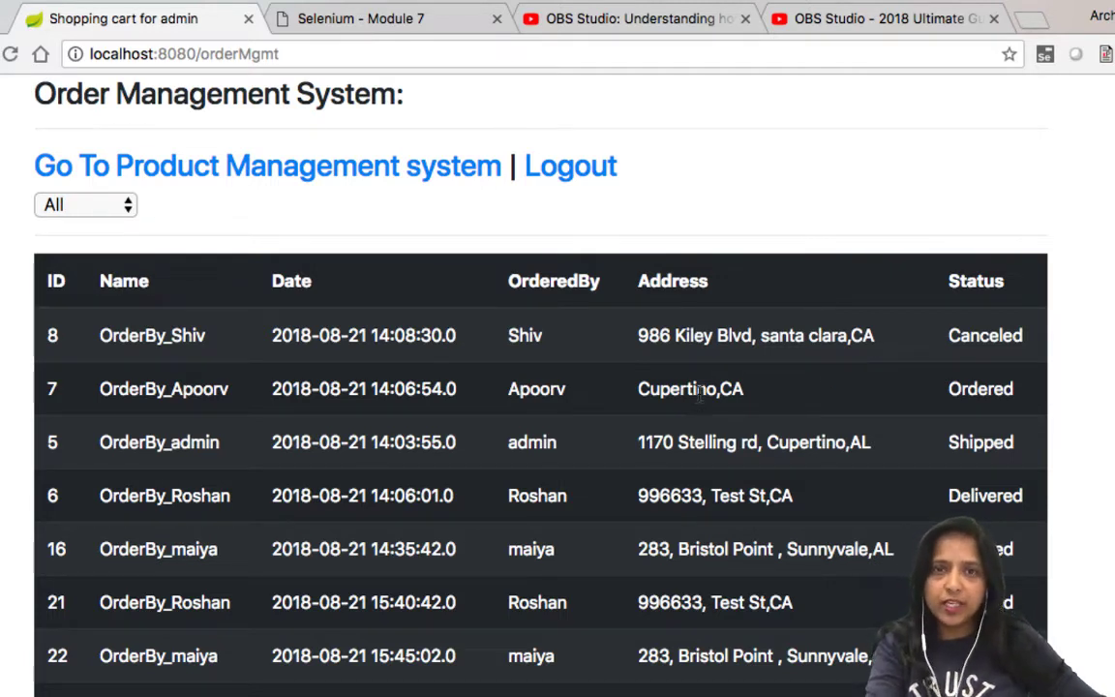
{"action": "left_click", "coordinate": [352, 174]}
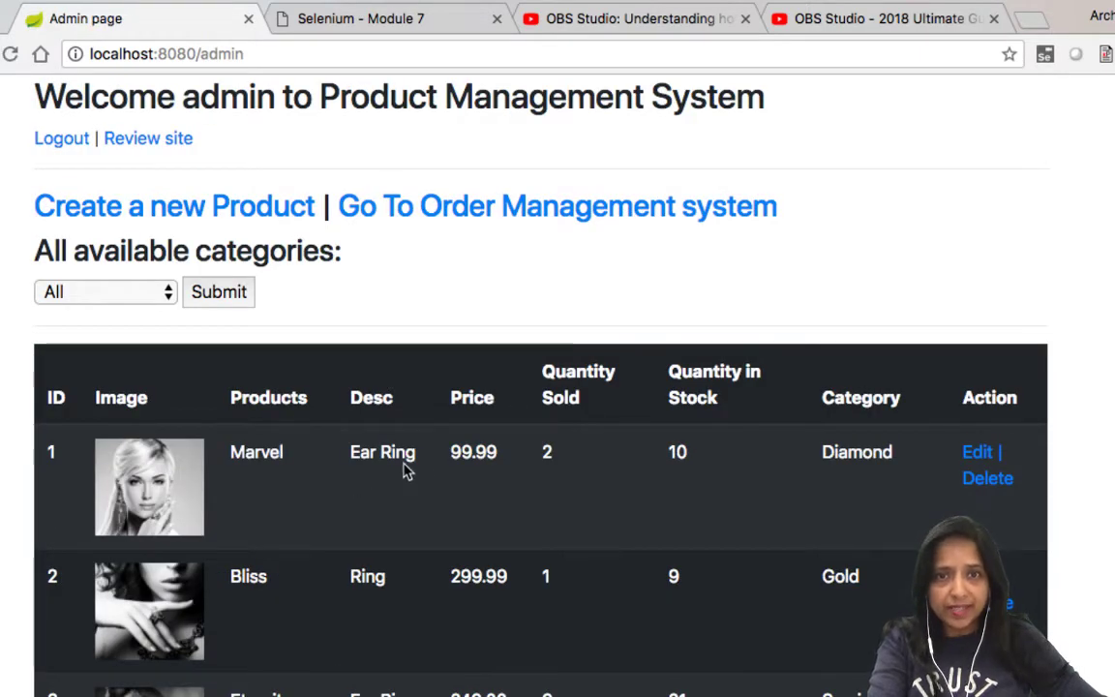
{"action": "scroll", "coordinate": [428, 491], "scroll_direction": "down", "scroll_amount": 5}
{"action": "scroll", "coordinate": [428, 491], "scroll_direction": "down", "scroll_amount": 6}
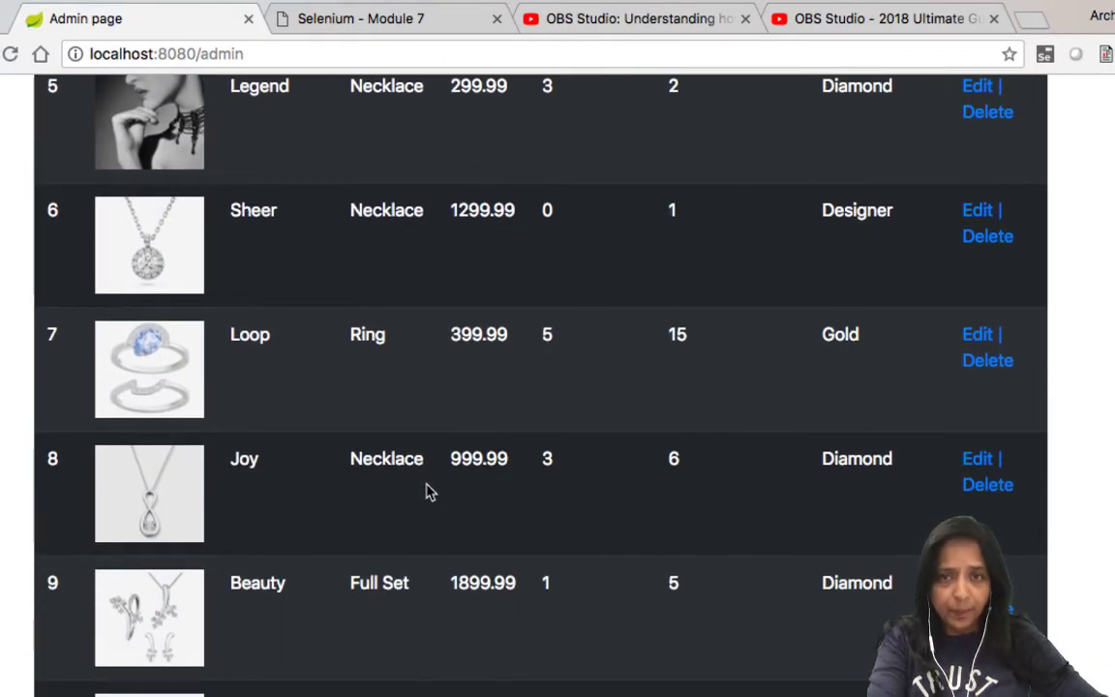
{"action": "scroll", "coordinate": [421, 512], "scroll_direction": "up", "scroll_amount": 10}
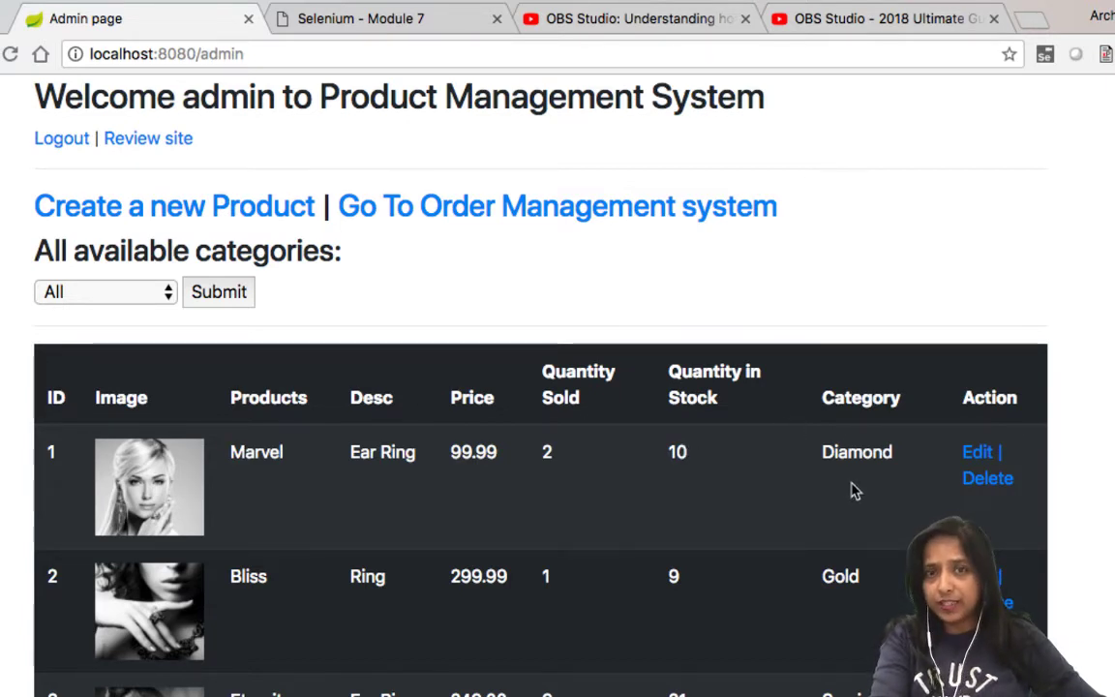
{"action": "left_click", "coordinate": [159, 293]}
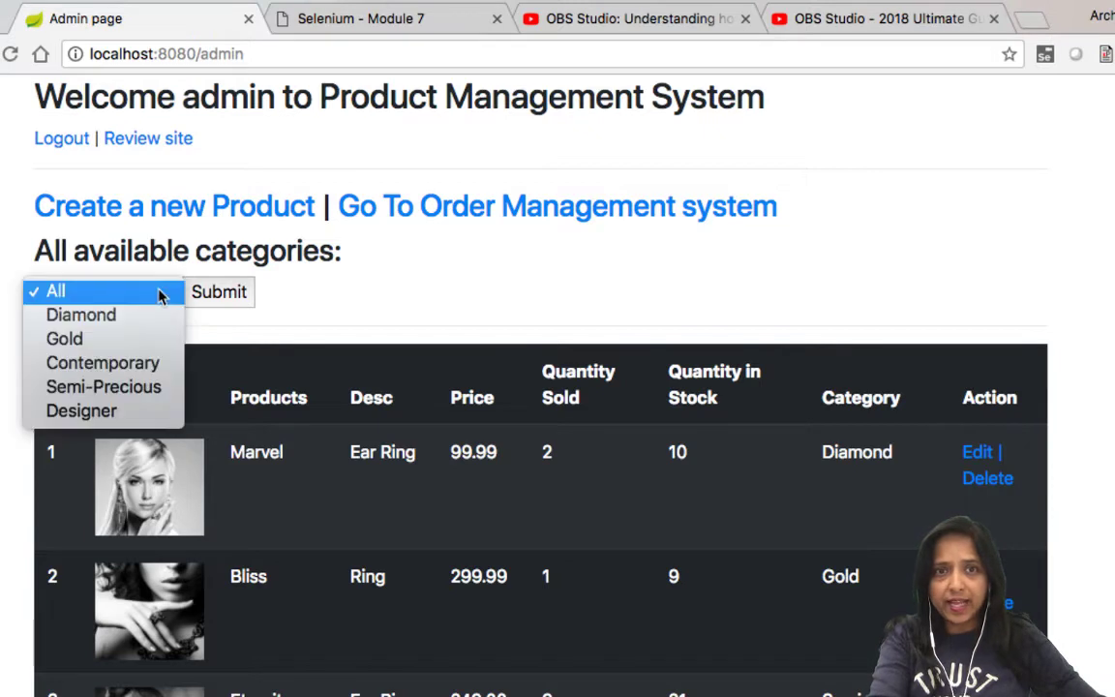
{"action": "left_click", "coordinate": [339, 293]}
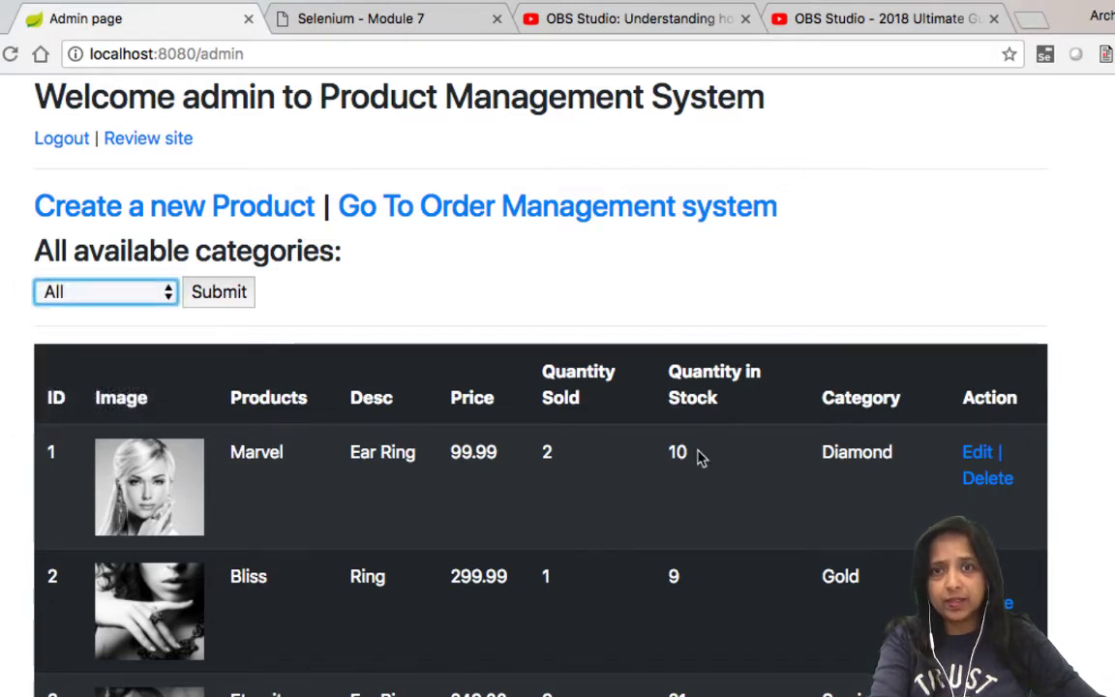
{"action": "left_click", "coordinate": [169, 295]}
{"action": "left_click", "coordinate": [141, 315]}
{"action": "left_click", "coordinate": [209, 293]}
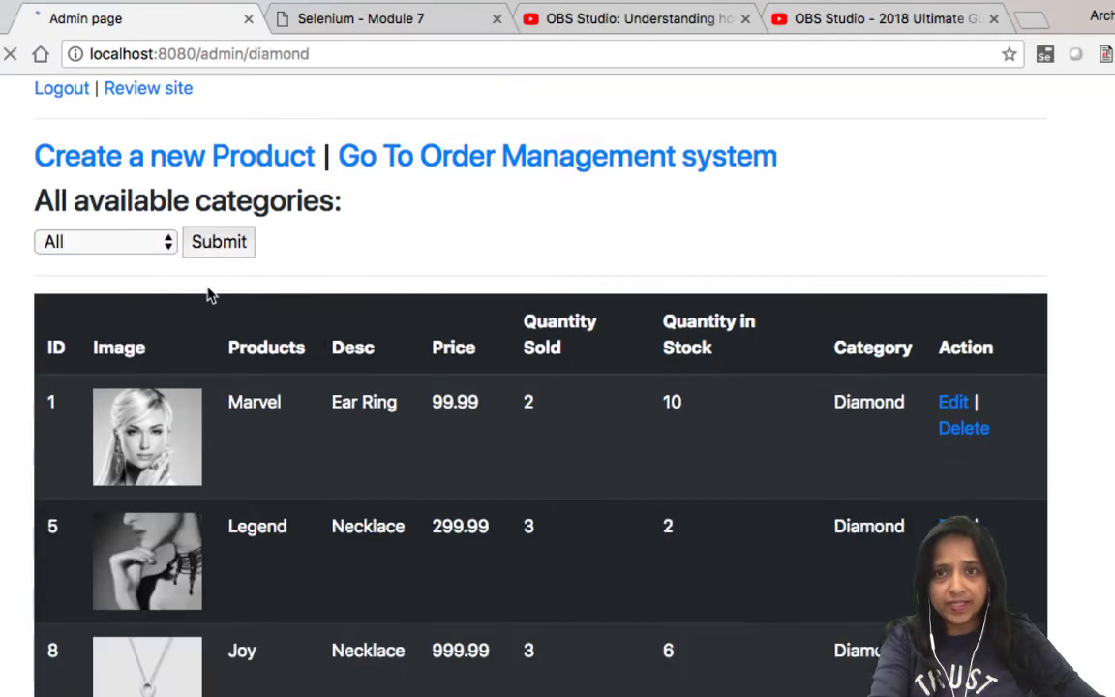
{"action": "scroll", "coordinate": [428, 520], "scroll_direction": "down", "scroll_amount": 5}
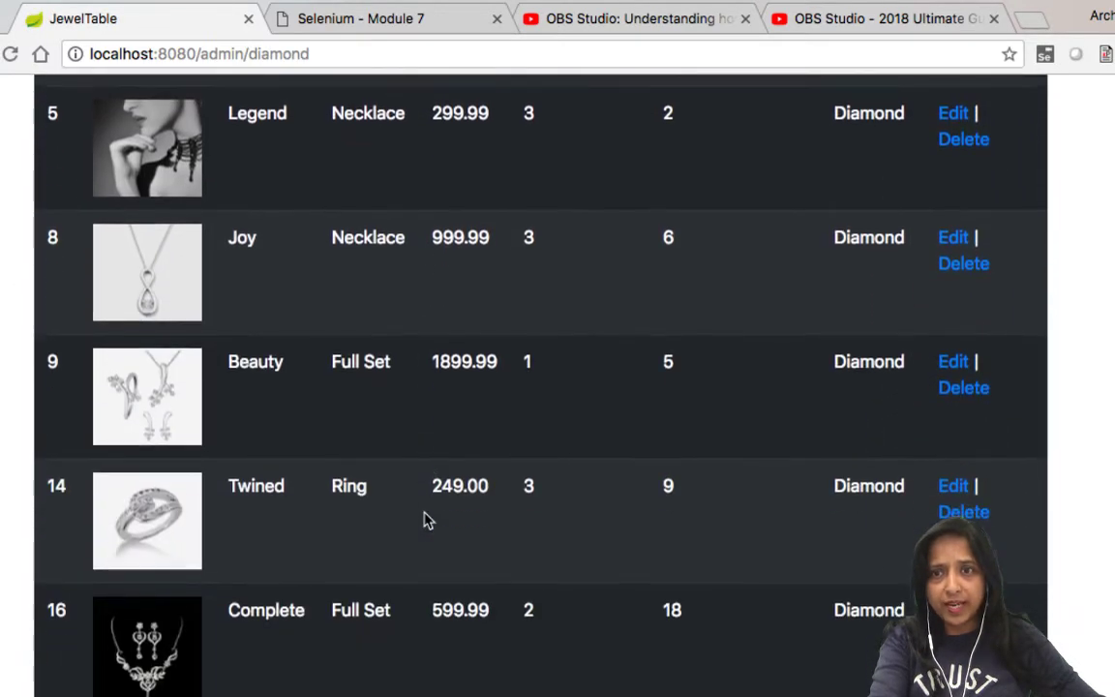
{"action": "scroll", "coordinate": [428, 520], "scroll_direction": "up", "scroll_amount": 5}
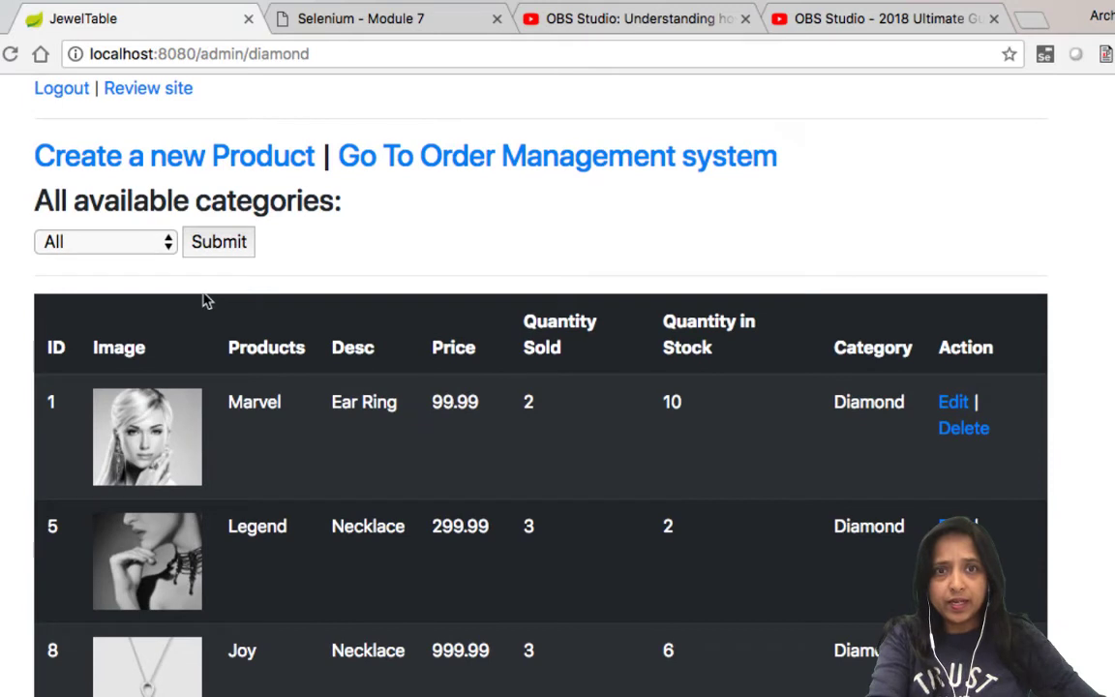
{"action": "left_click", "coordinate": [172, 249]}
{"action": "left_click", "coordinate": [164, 241]}
{"action": "left_click", "coordinate": [217, 243]}
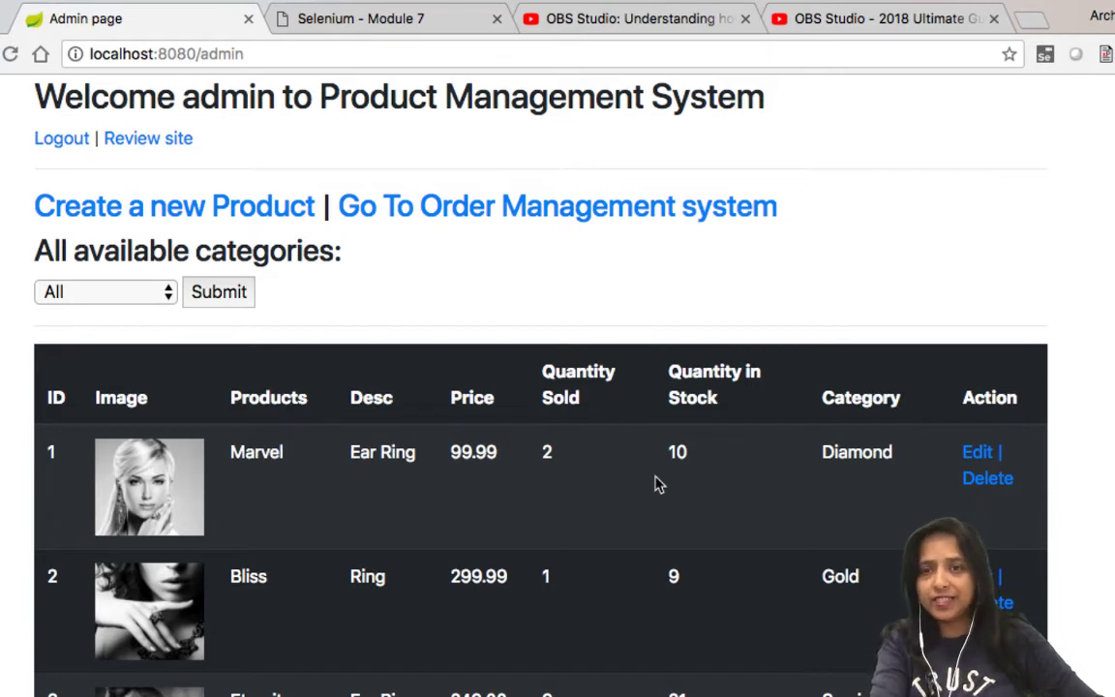
Edit the Marvel earring's price from 99.99 to 69.99 and submit.
{"action": "left_click", "coordinate": [980, 455]}
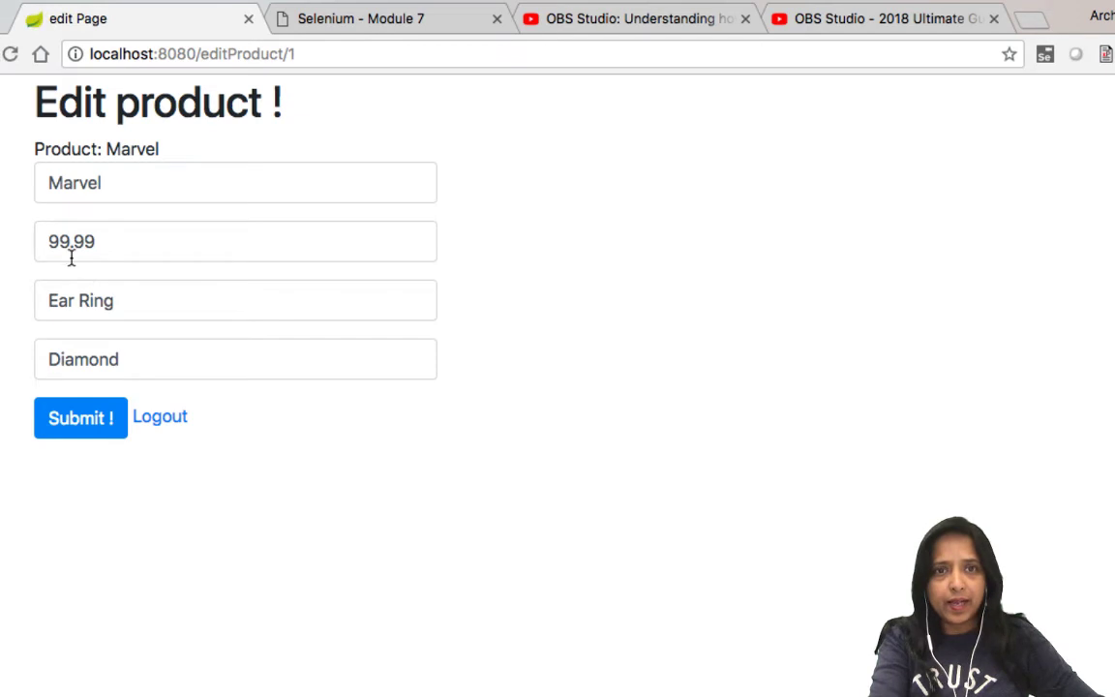
{"action": "left_click", "coordinate": [56, 241]}
{"action": "key", "text": "BackSpace"}
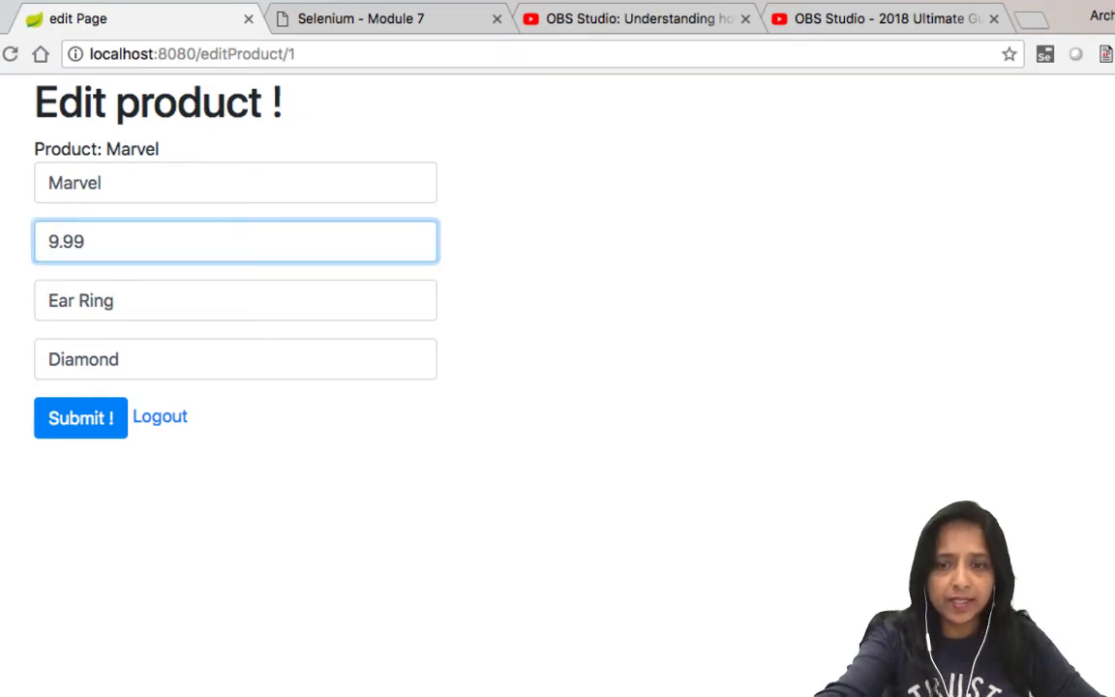
{"action": "type", "text": "6"}
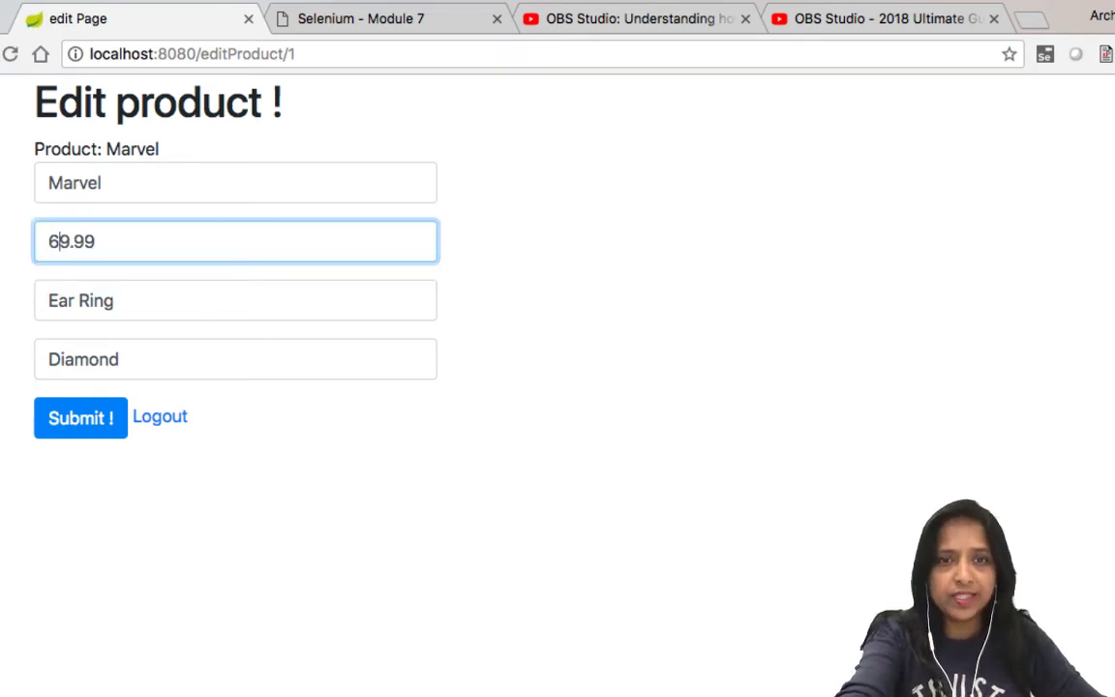
{"action": "left_click", "coordinate": [87, 423]}
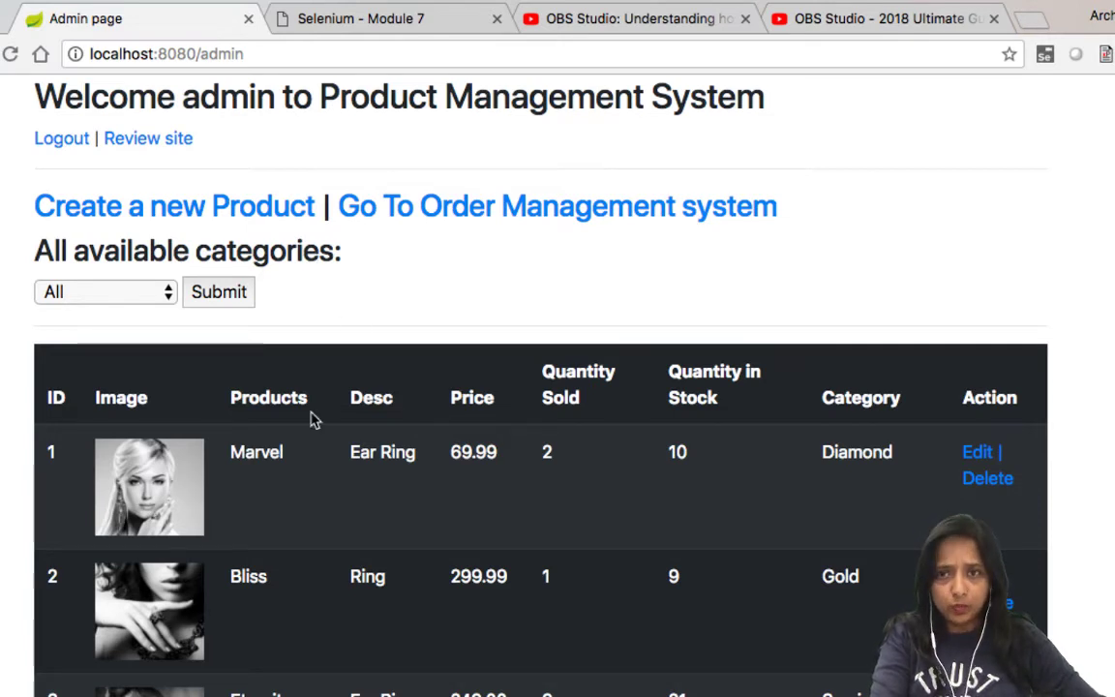
Log out of the admin account.
{"action": "left_click", "coordinate": [62, 139]}
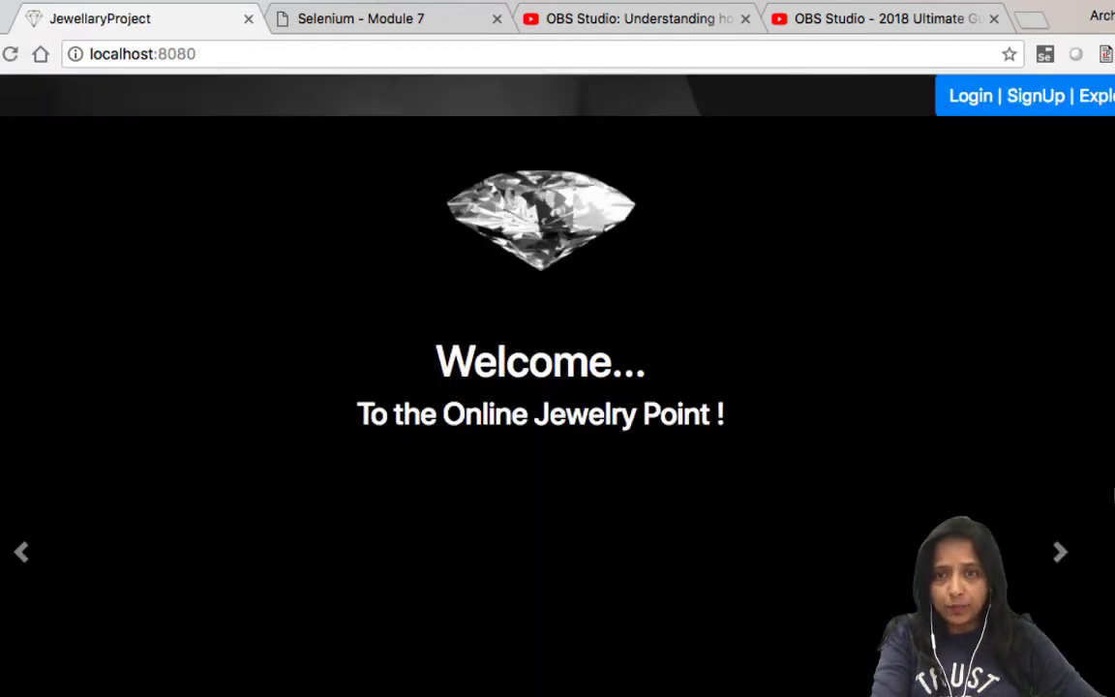